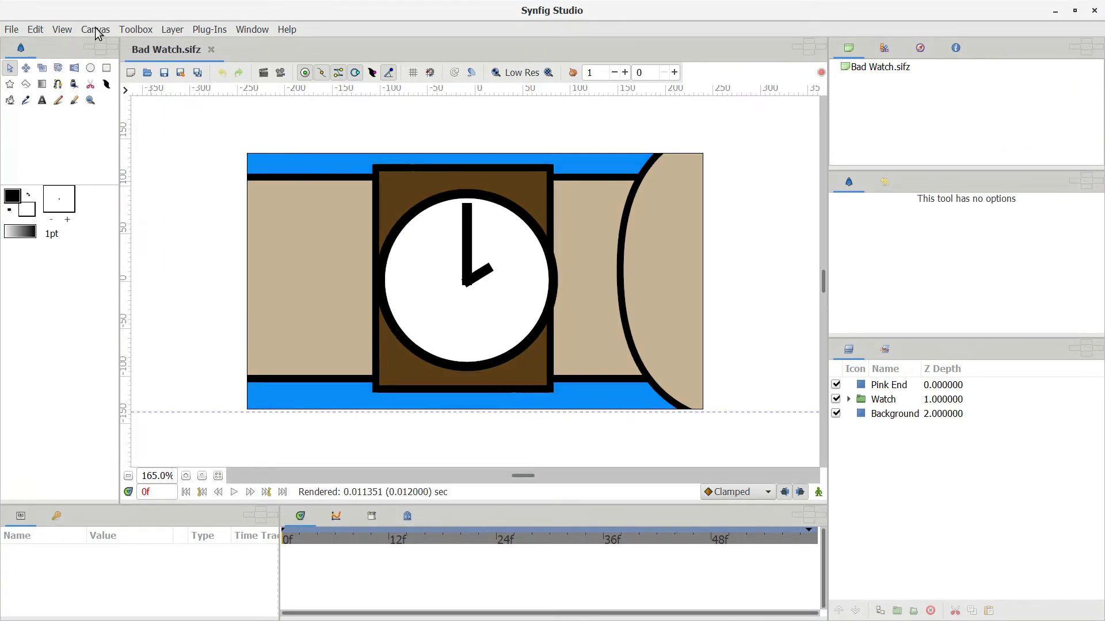
# Set the Bad Watch canvas size to 1280 × 720 and confirm the time settings show 24 fps.
pyautogui.click(94, 29)
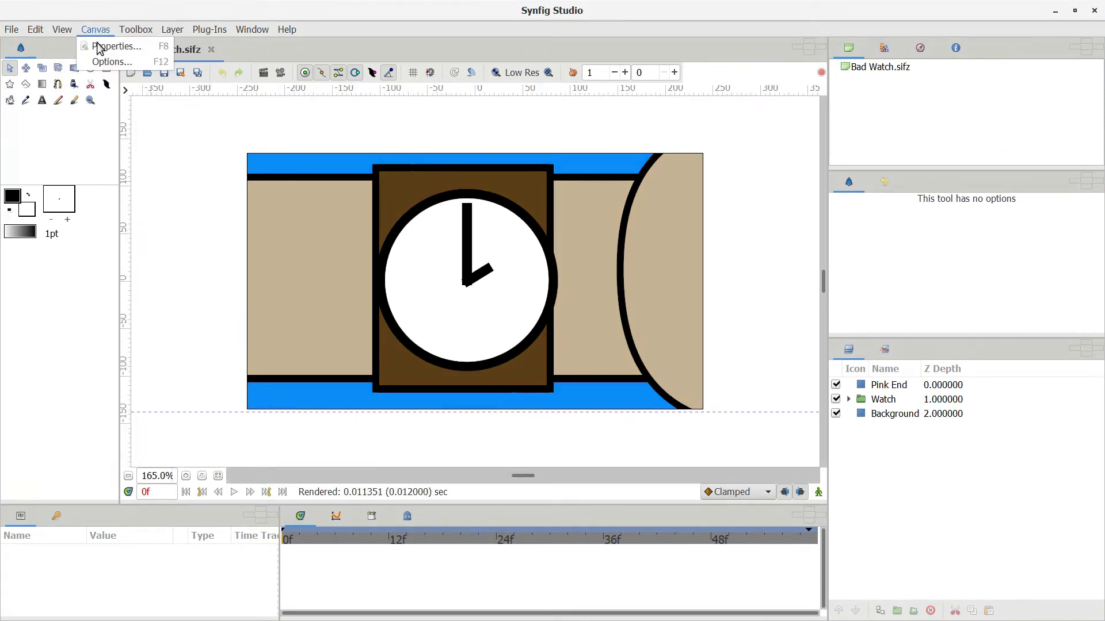
pyautogui.click(97, 51)
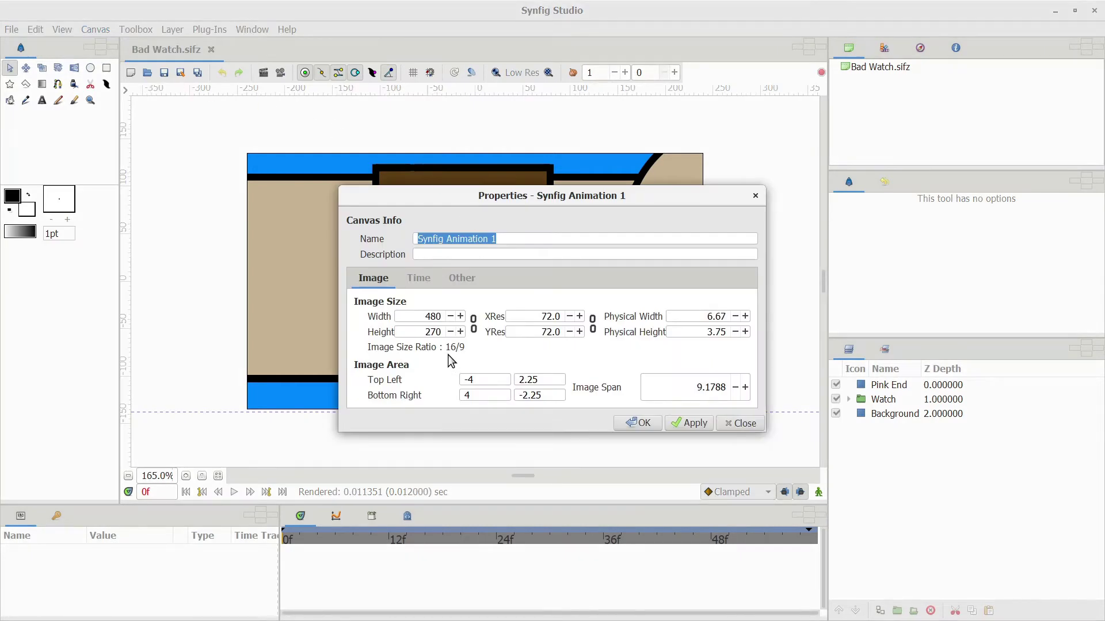
pyautogui.doubleClick(433, 317)
pyautogui.write('1280')
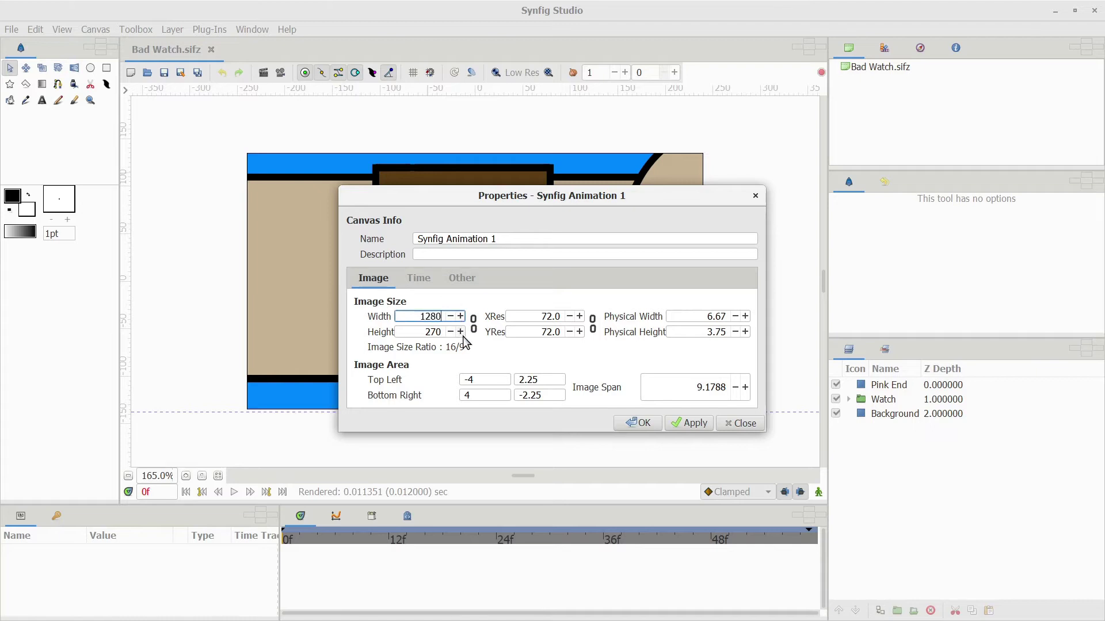
pyautogui.press('Tab')
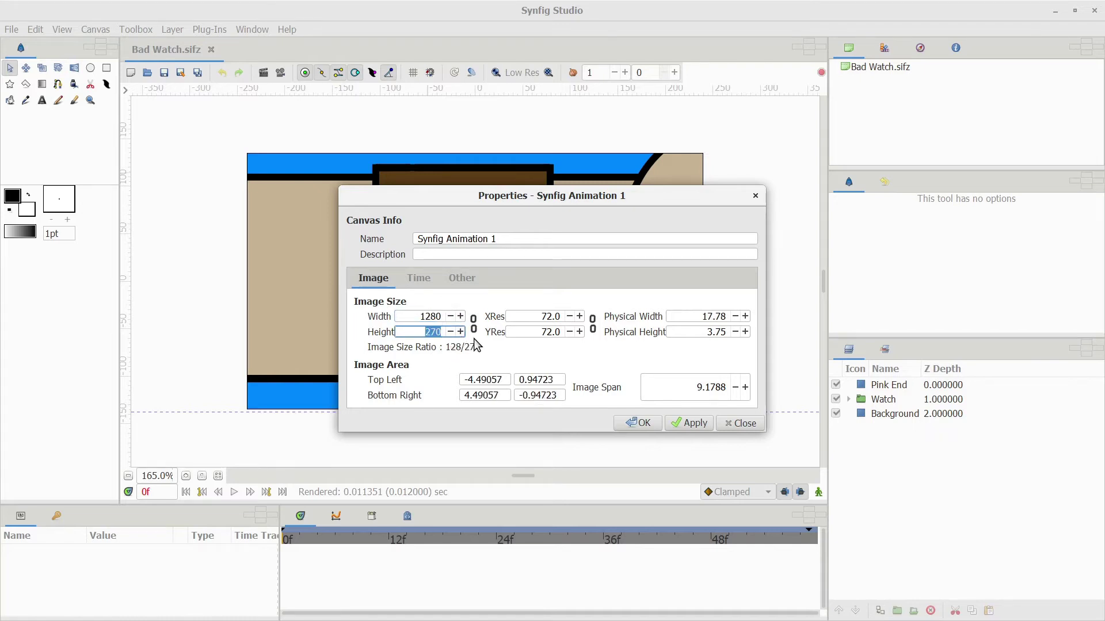
pyautogui.write('720')
pyautogui.click(430, 317)
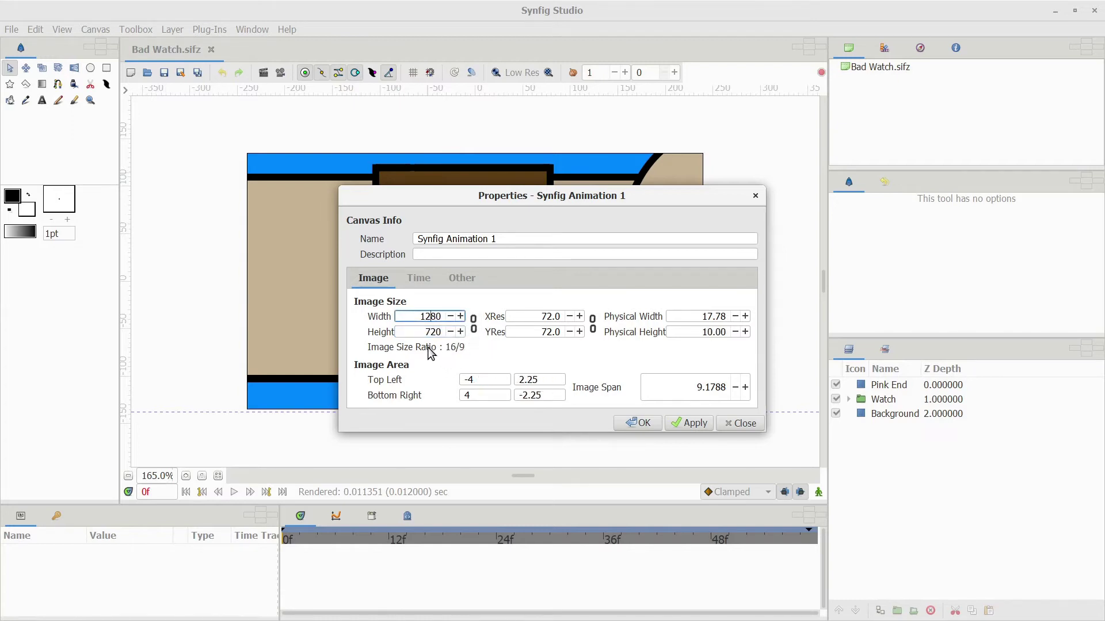
pyautogui.click(421, 282)
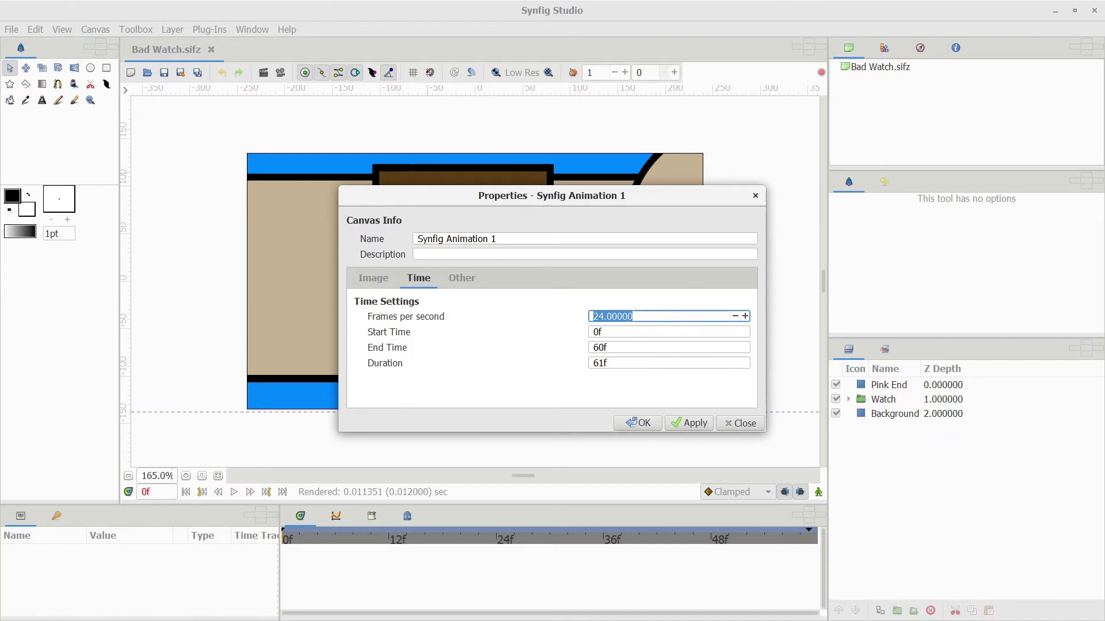
# Apply the 1280 × 720 canvas size, close Properties, and zoom out to see the whole watch.
pyautogui.click(698, 427)
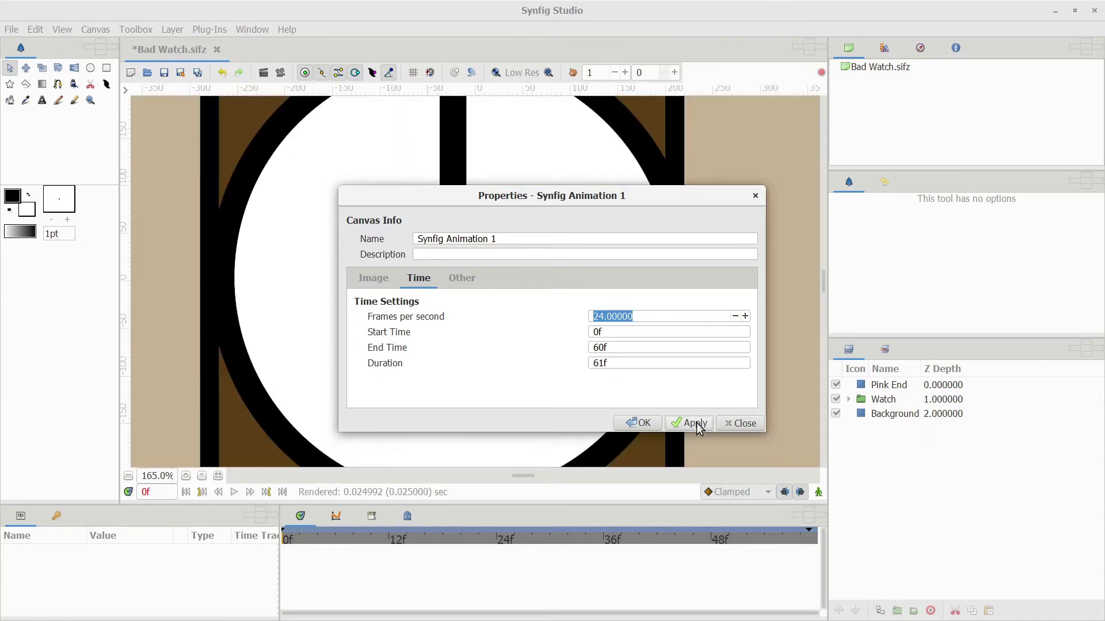
pyautogui.click(637, 423)
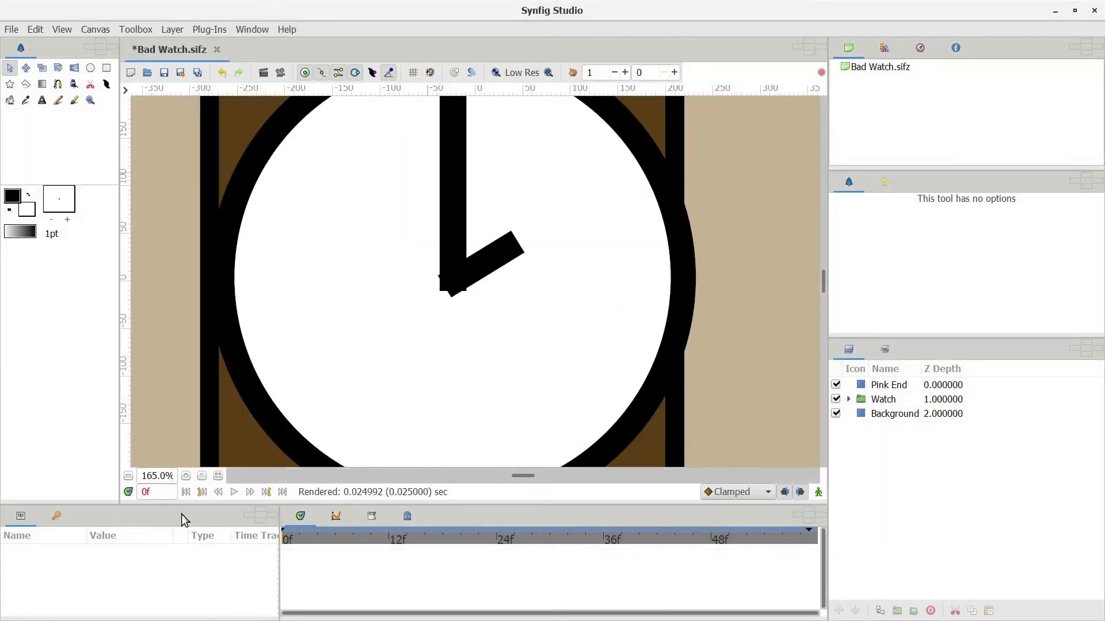
pyautogui.click(129, 476)
pyautogui.click(128, 476)
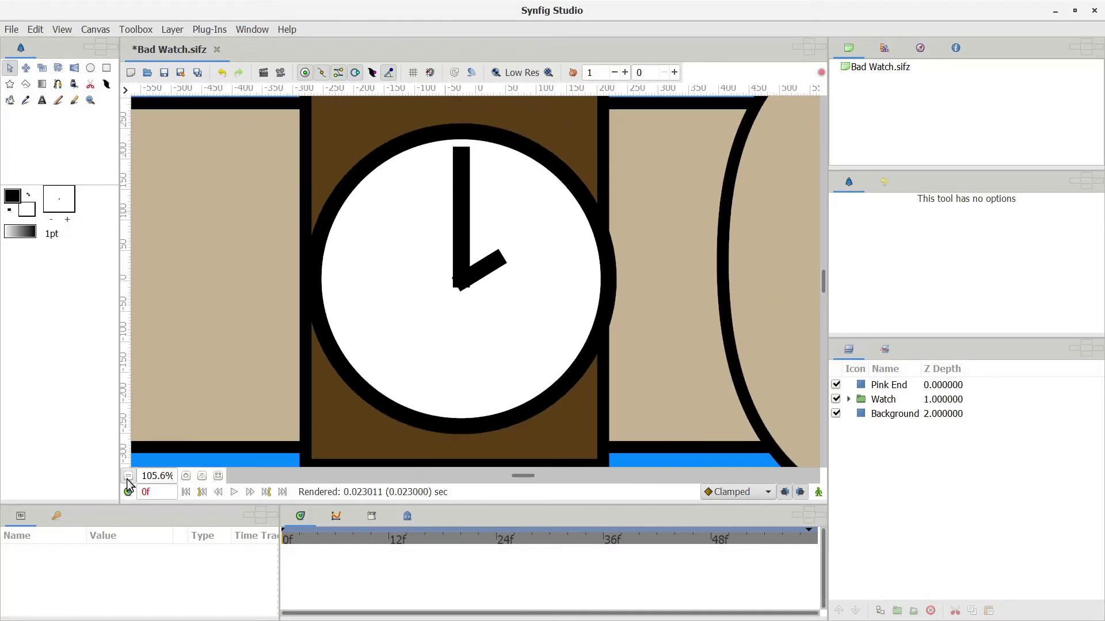
pyautogui.click(129, 476)
pyautogui.click(128, 477)
pyautogui.click(128, 476)
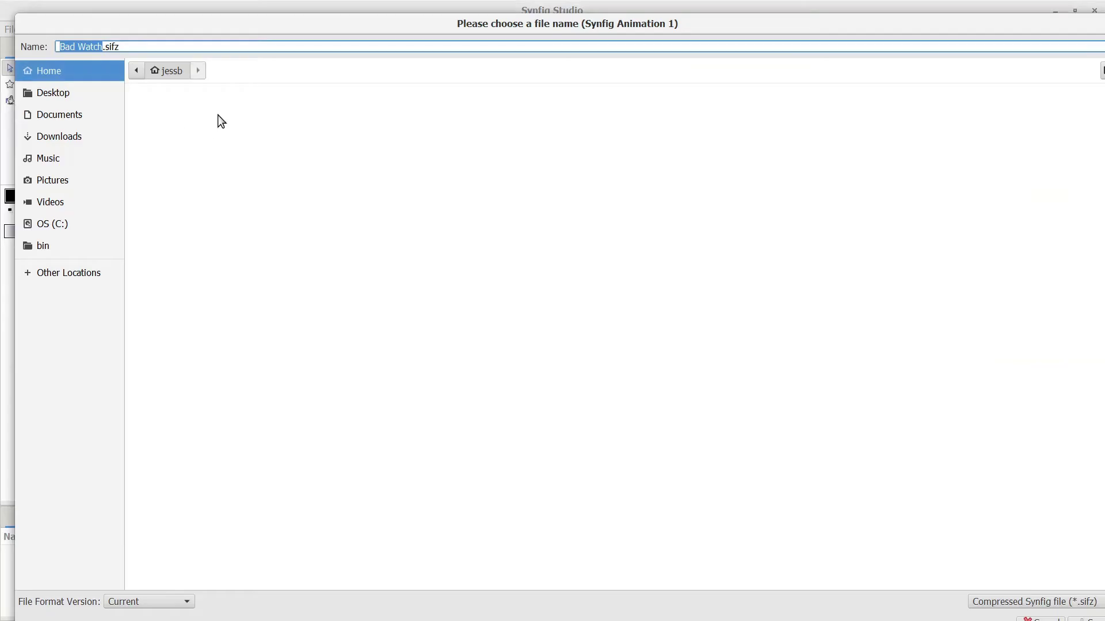
# Save the animation as Good Watch.sifz and scrub the timeline to frame 53 to preview the hands.
pyautogui.write('Good Watch')
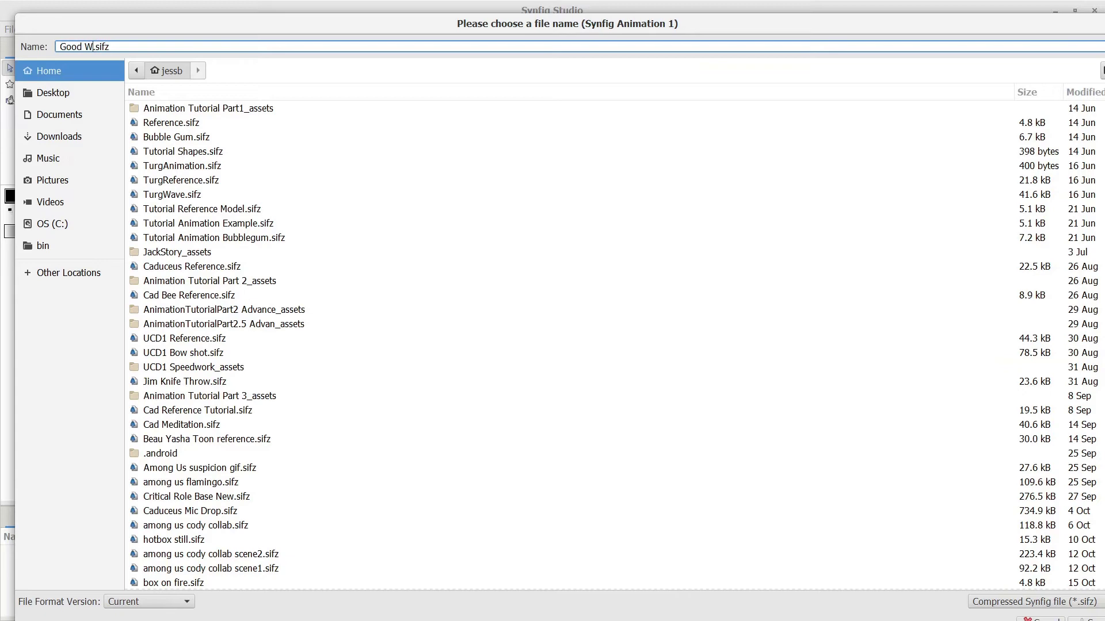
pyautogui.press('Return')
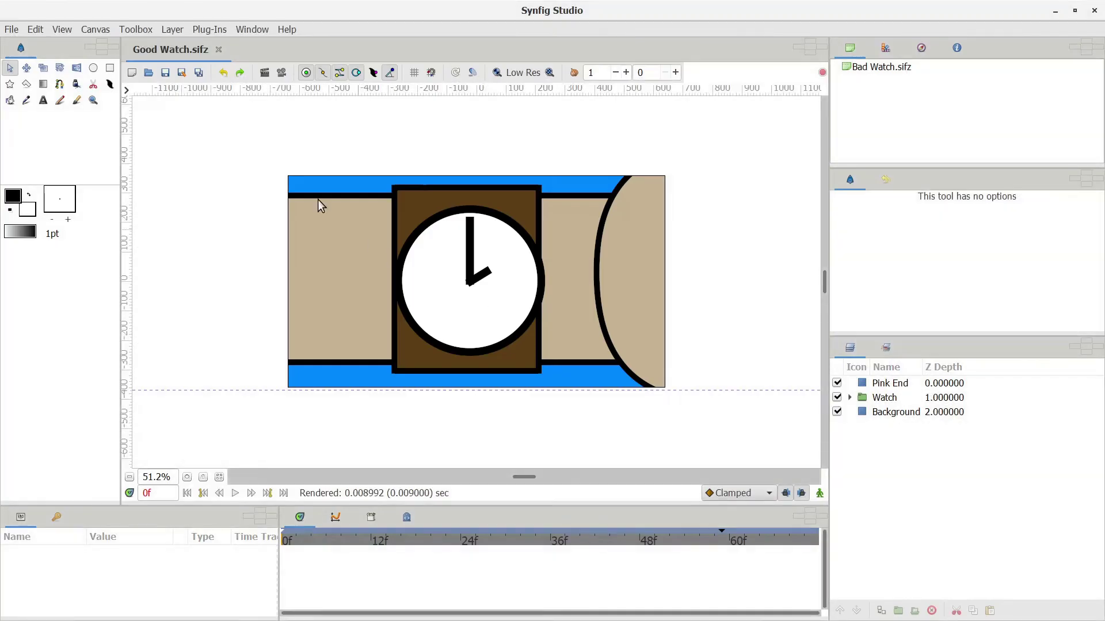
pyautogui.click(8, 30)
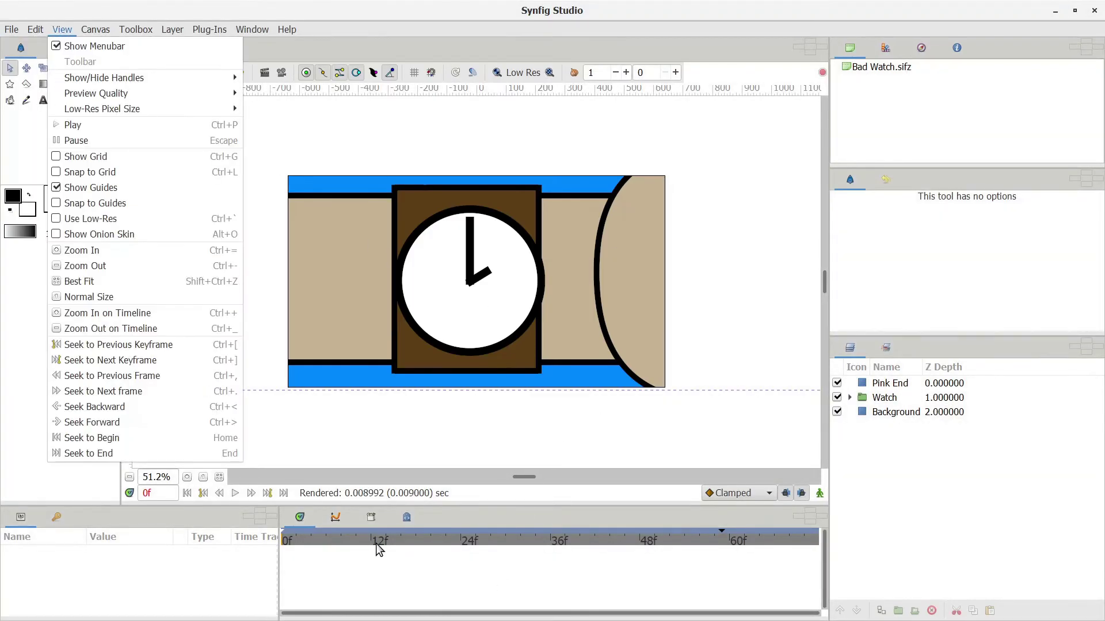
pyautogui.click(348, 551)
pyautogui.moveTo(337, 547); pyautogui.dragTo(259, 510)
# Render png frames to Documents\Animation Tutorial Screenshots\Good Watch Folder.
pyautogui.click(19, 29)
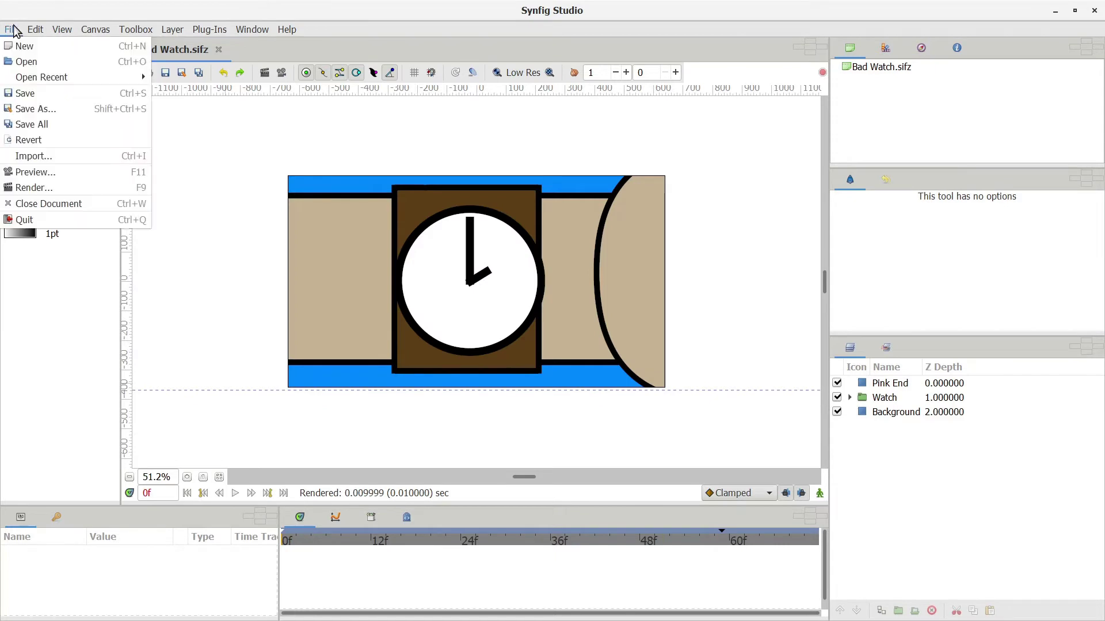
pyautogui.click(27, 189)
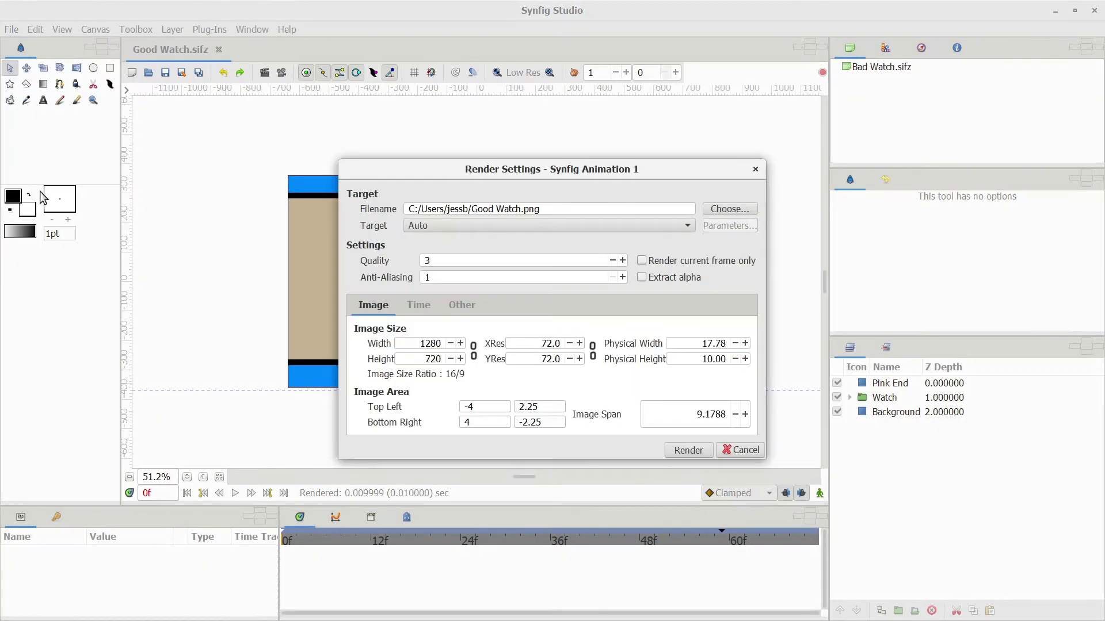
pyautogui.click(729, 208)
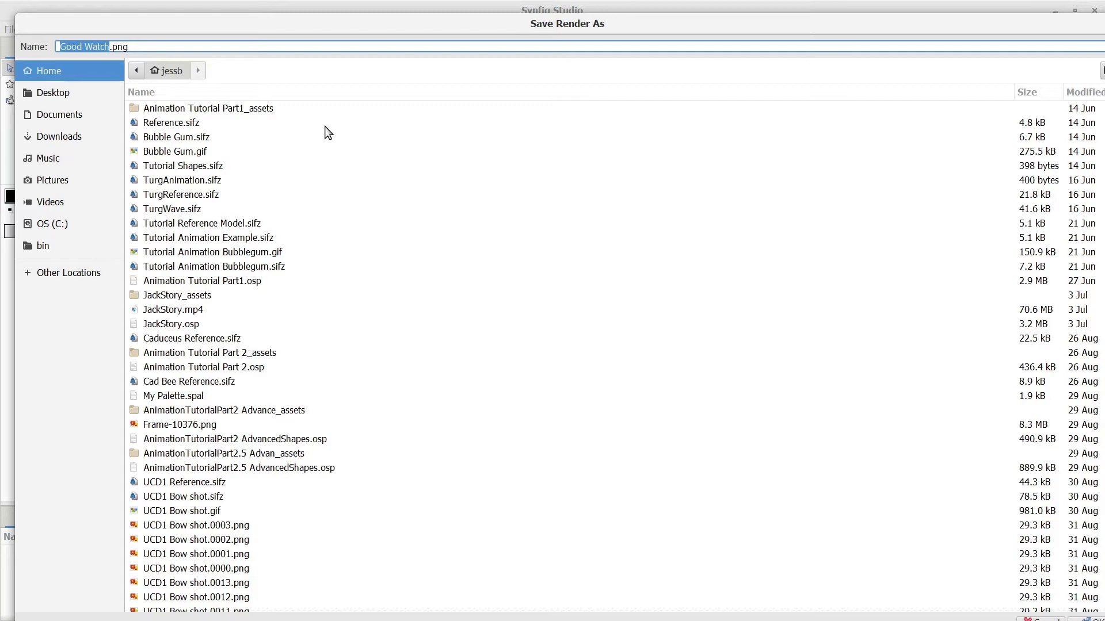
pyautogui.click(65, 114)
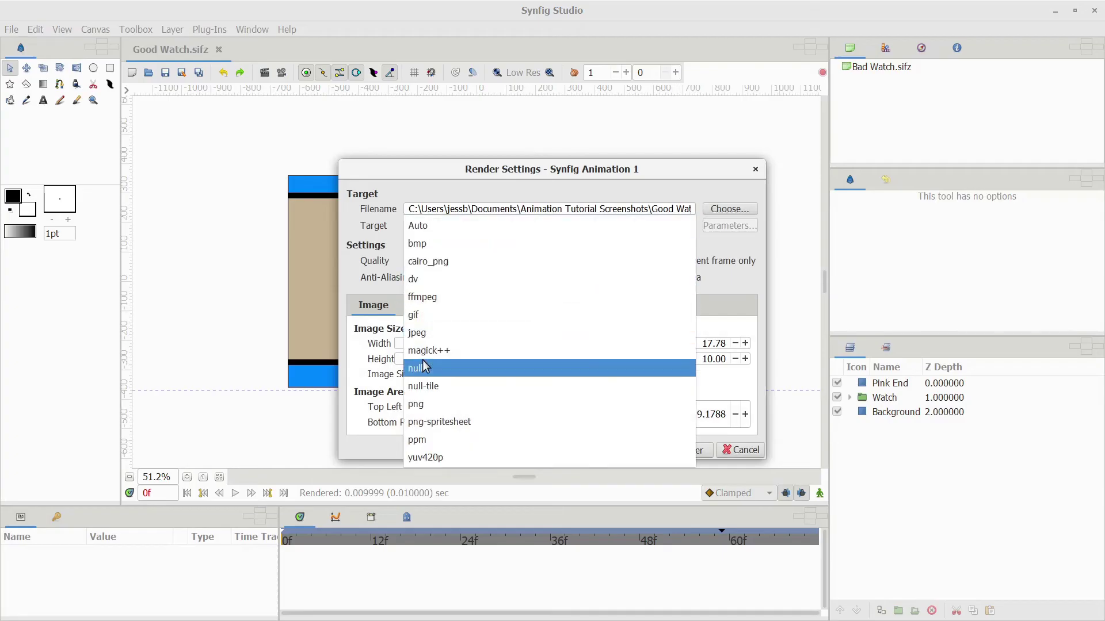
pyautogui.click(423, 403)
pyautogui.moveTo(519, 209); pyautogui.dragTo(758, 228)
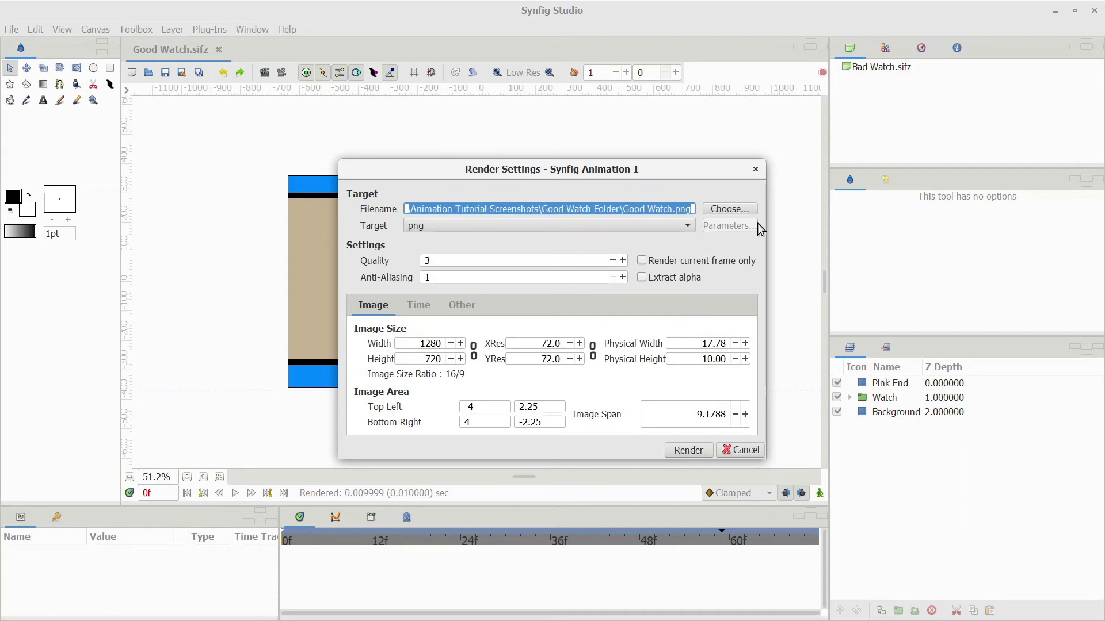
pyautogui.click(689, 451)
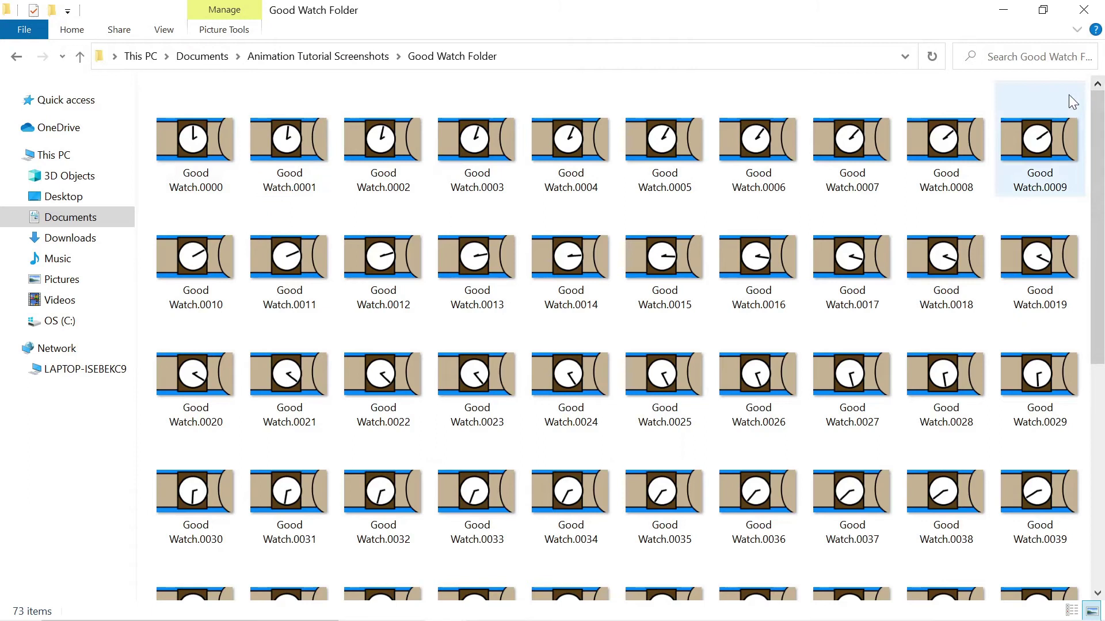
# Scroll through the 73 rendered Good Watch frame thumbnails in File Explorer.
pyautogui.moveTo(1099, 112); pyautogui.dragTo(1100, 88)
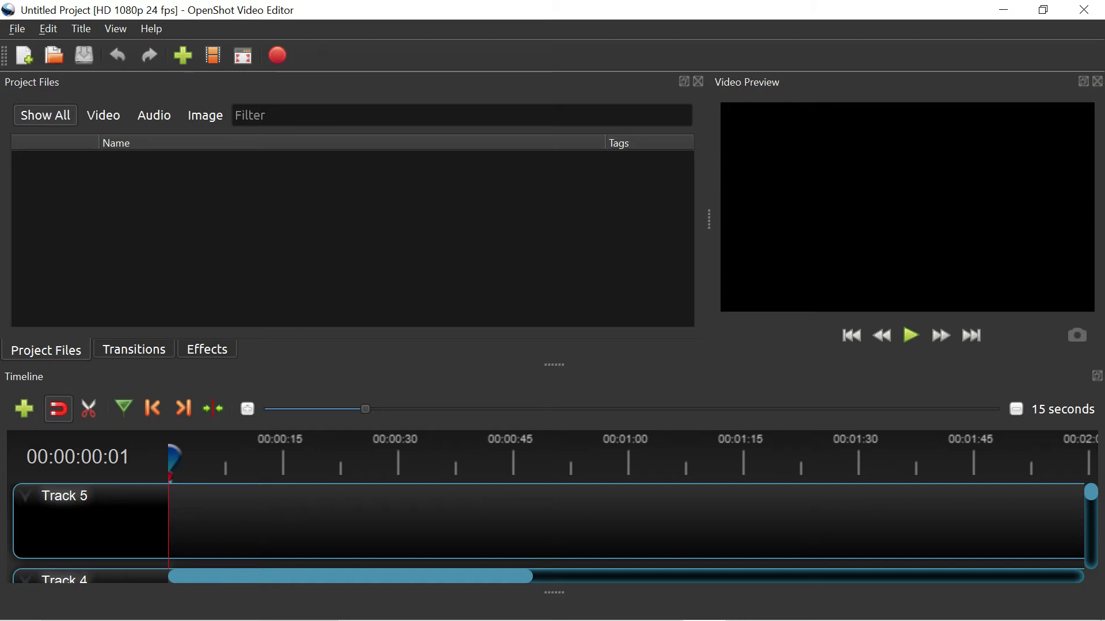
pyautogui.click(48, 27)
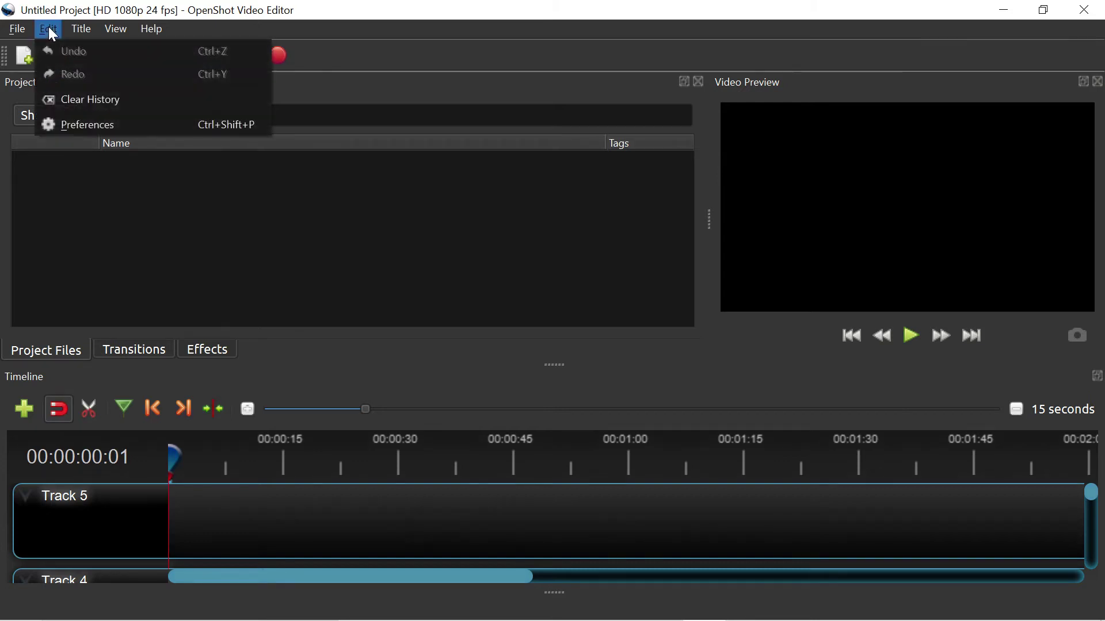
pyautogui.click(78, 125)
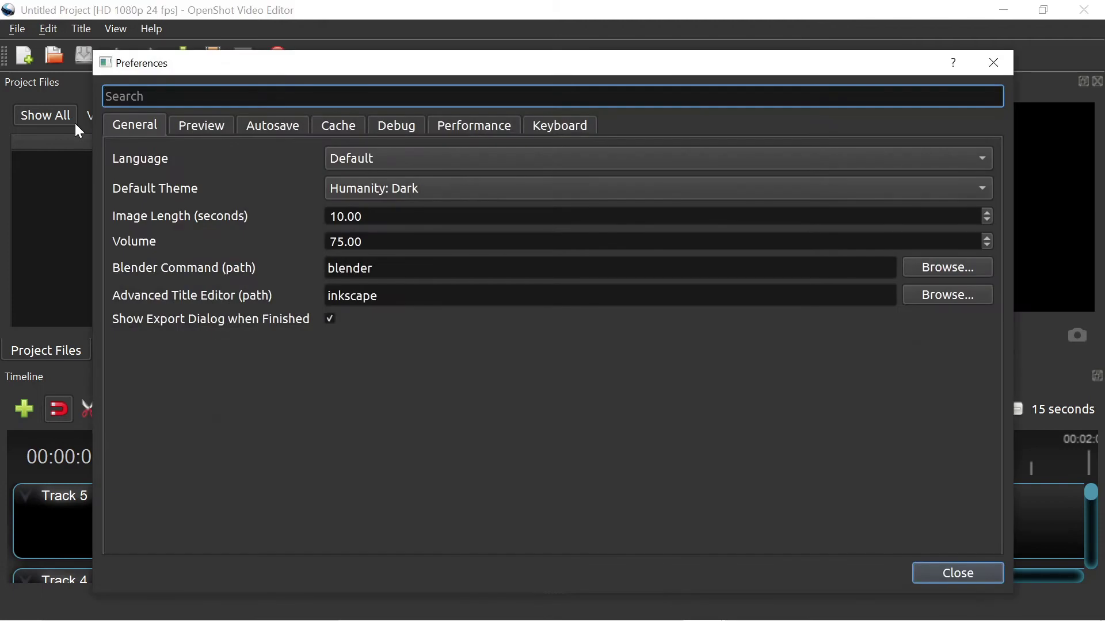
pyautogui.click(208, 129)
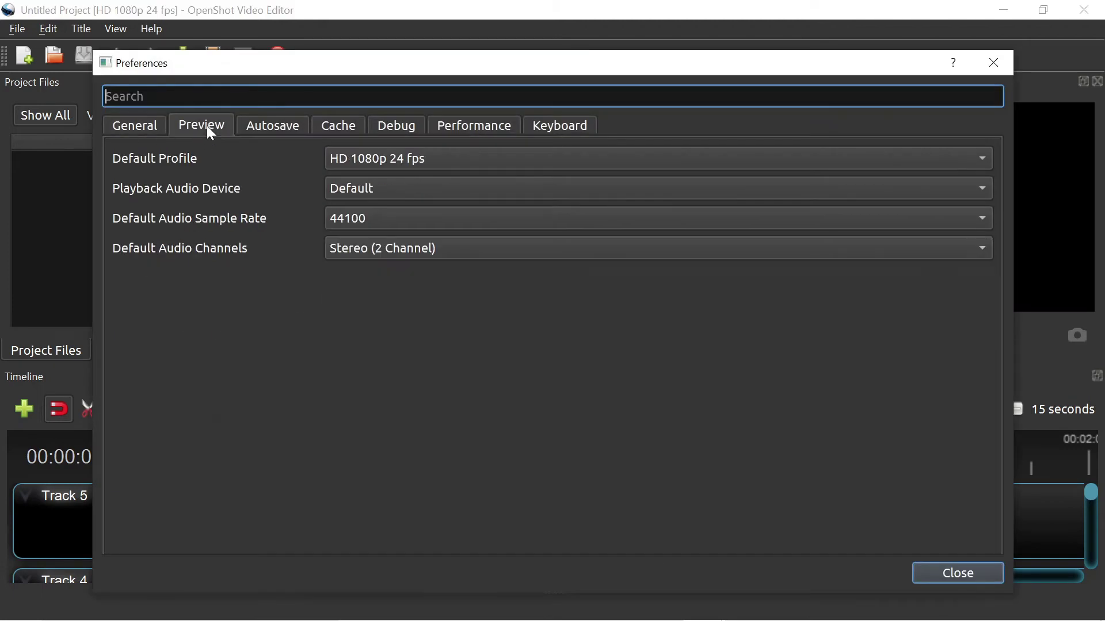
pyautogui.click(374, 159)
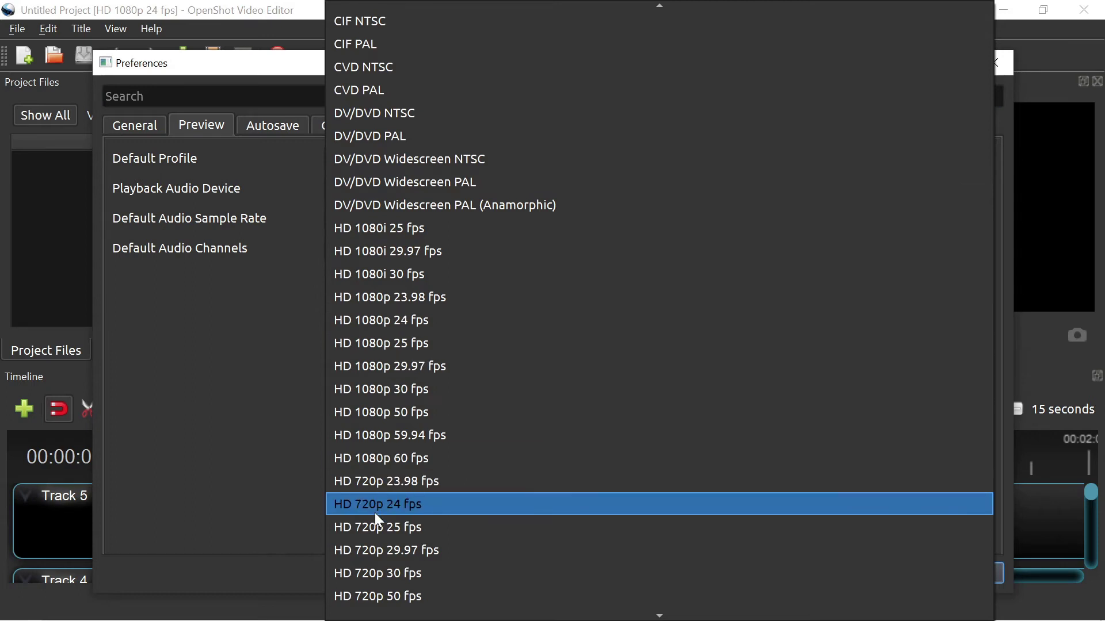
pyautogui.click(428, 326)
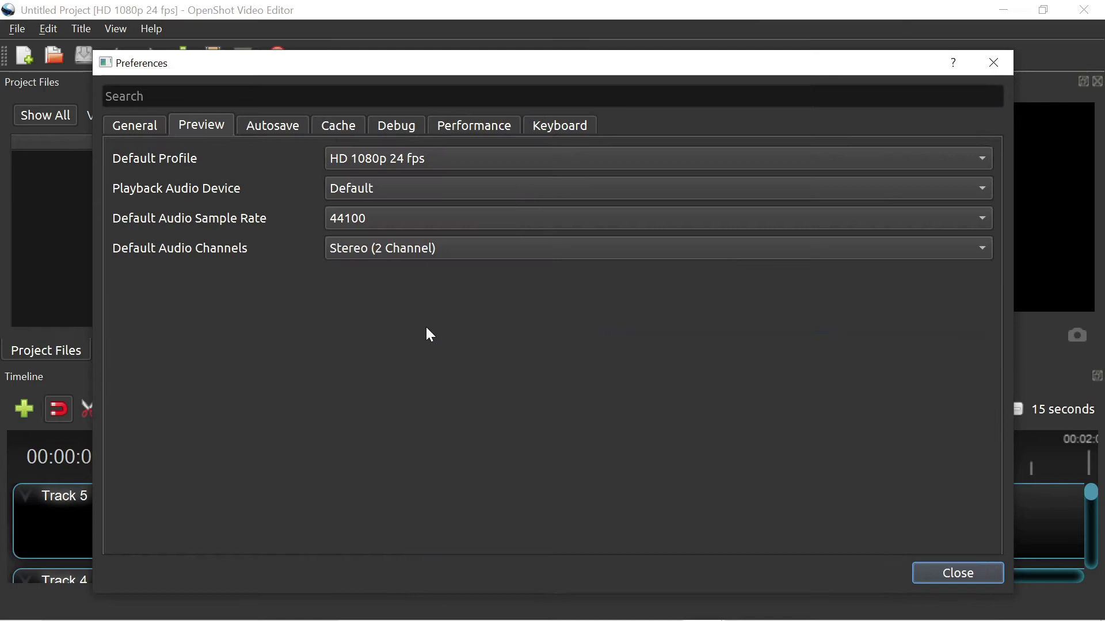
# Close Preferences and save the empty project as Watch Tutorial.
pyautogui.click(959, 573)
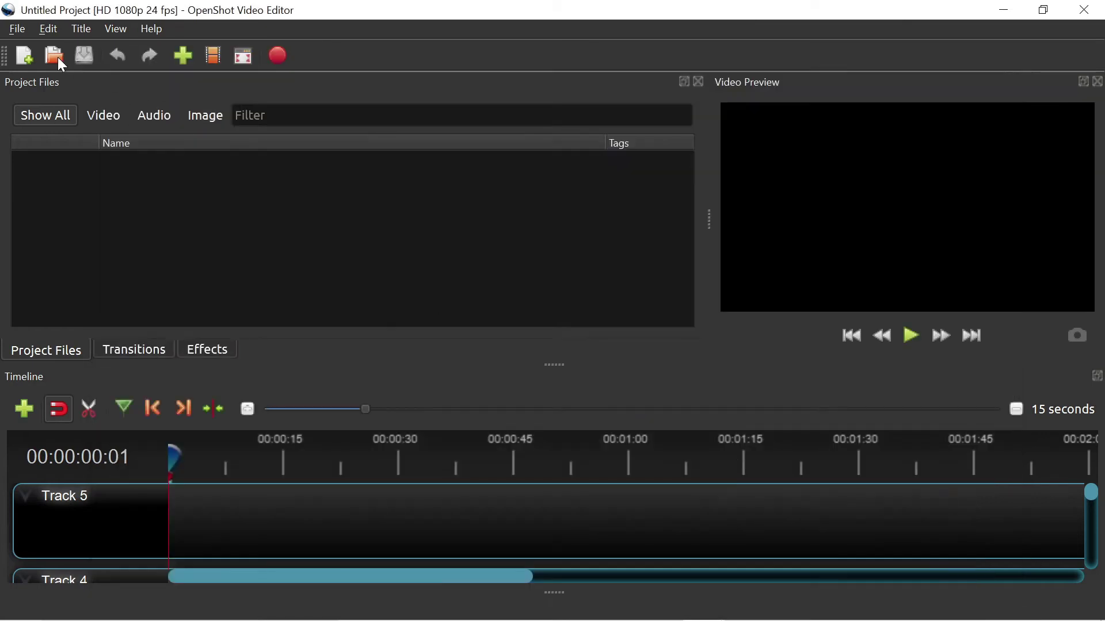
pyautogui.click(21, 32)
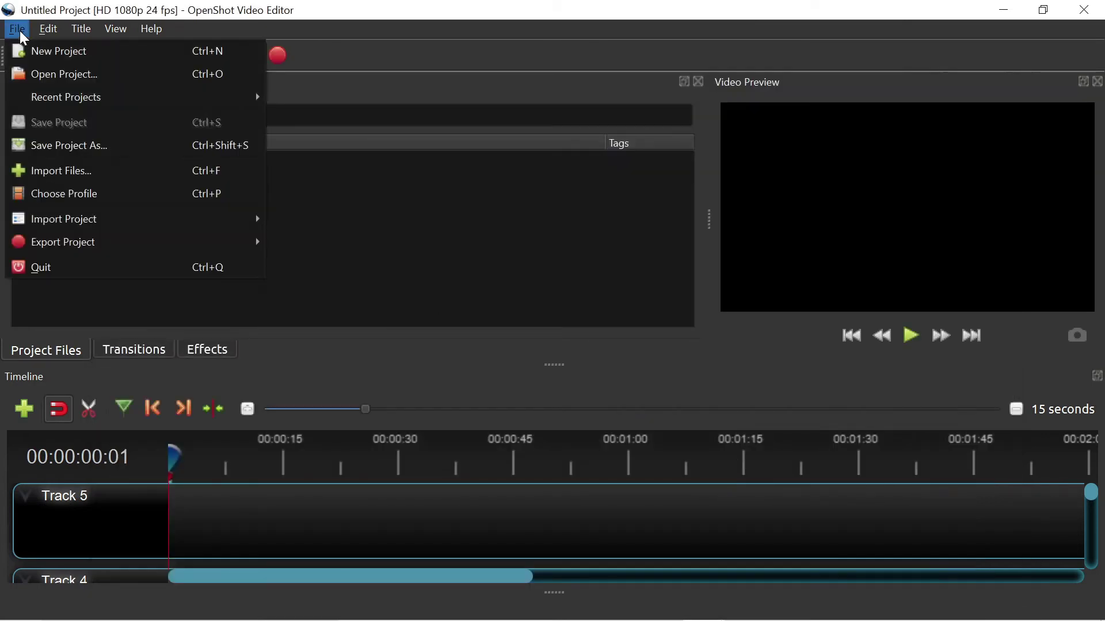
pyautogui.click(61, 144)
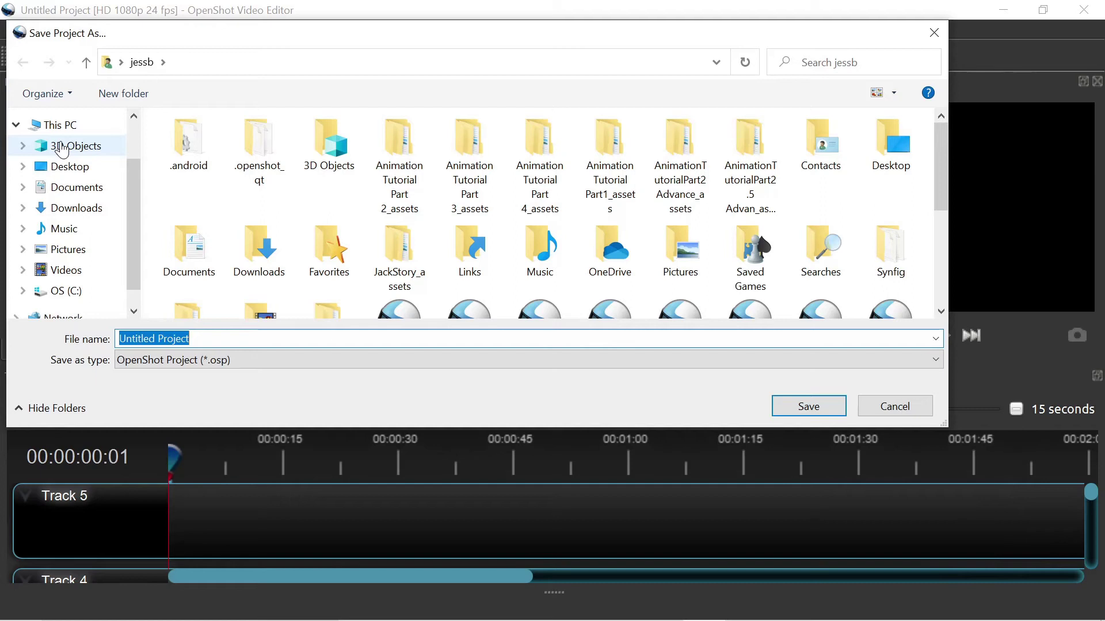
pyautogui.write('Watch Tuto')
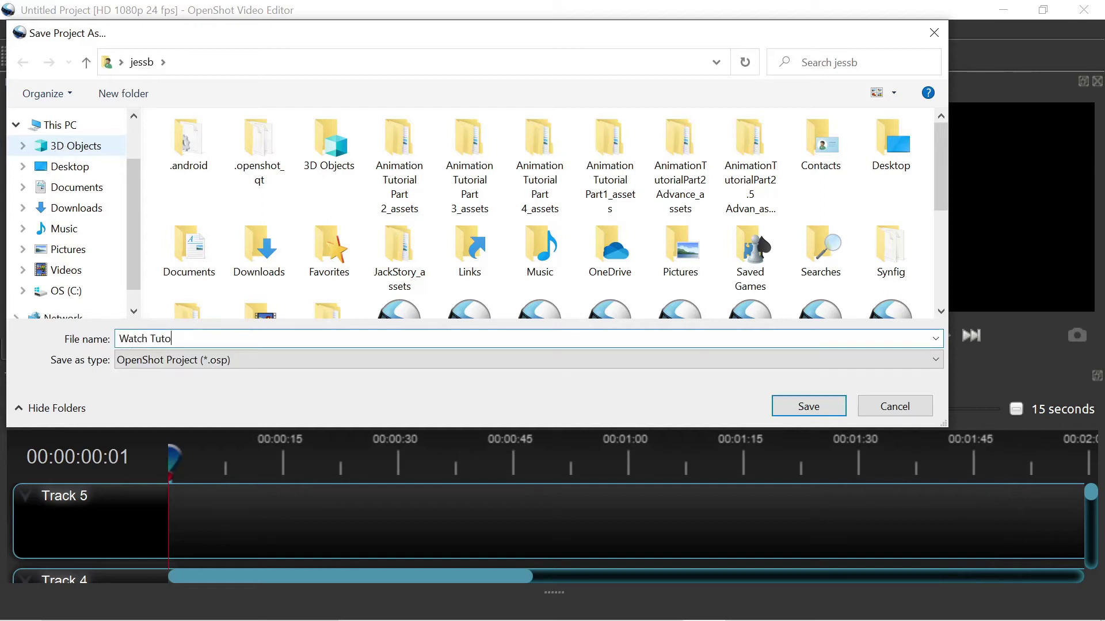
pyautogui.write('rial')
pyautogui.press('Return')
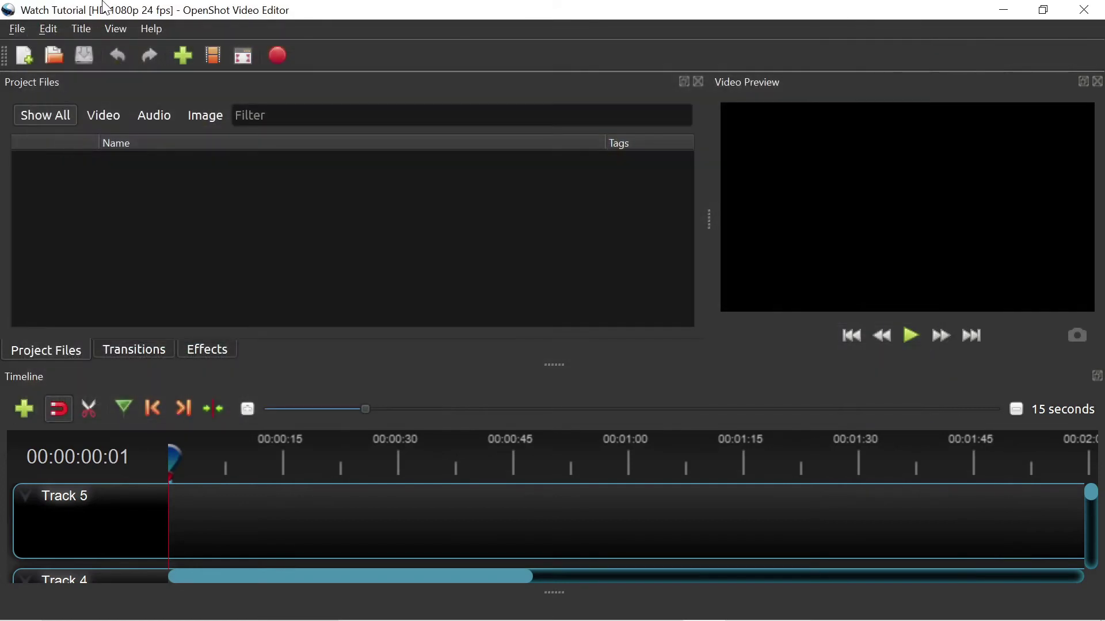
# Import Good Watch.0000 from the Good Watch Folder as a single image sequence.
pyautogui.click(185, 63)
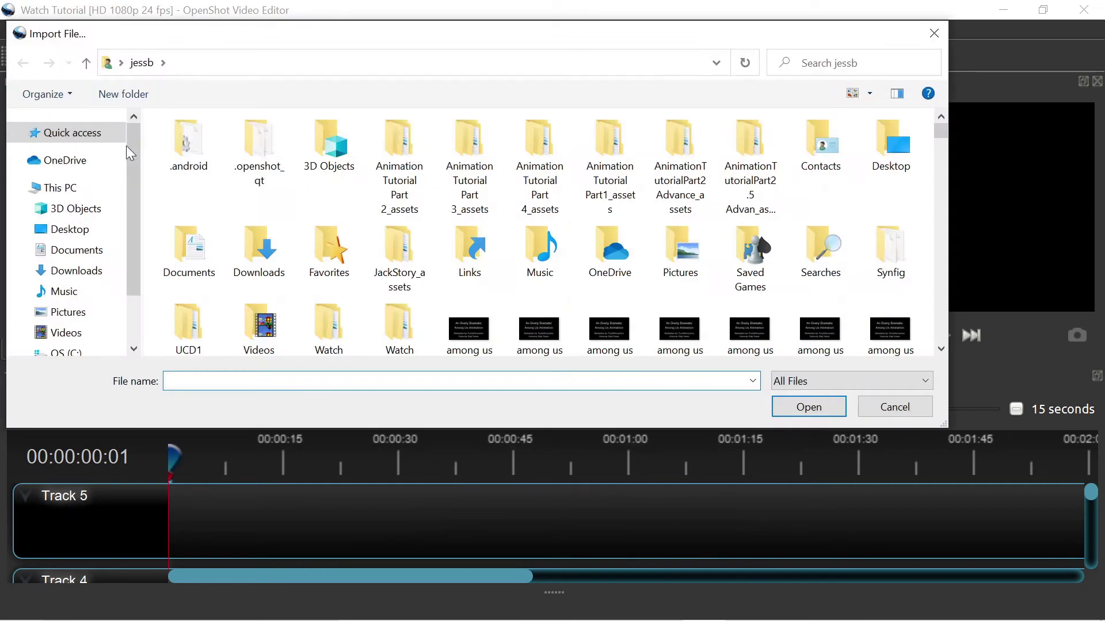
pyautogui.click(72, 249)
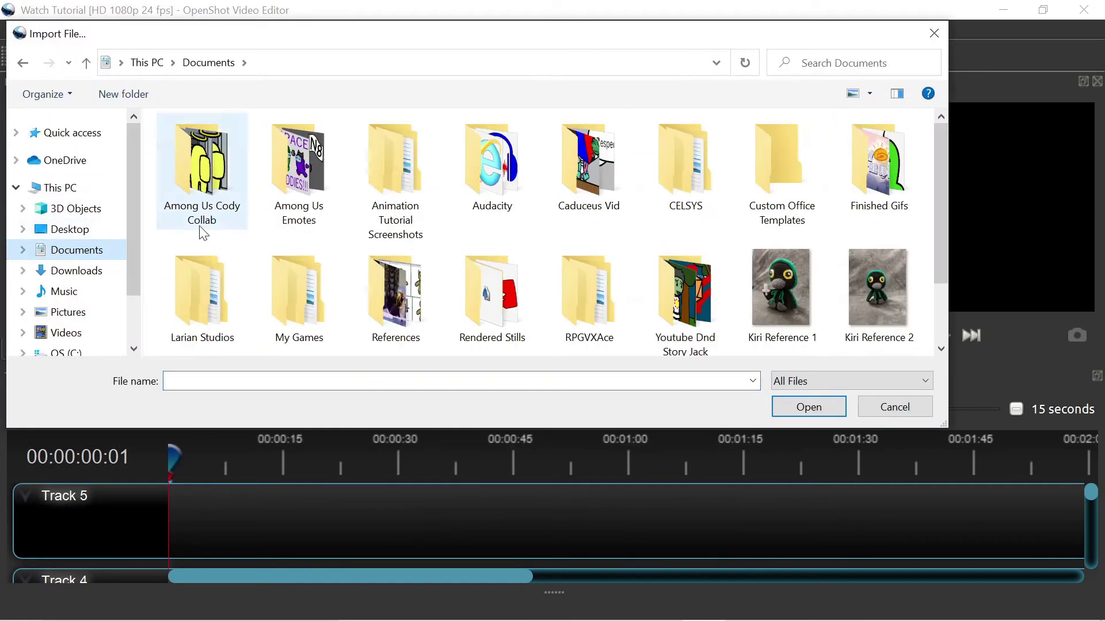
pyautogui.doubleClick(396, 154)
pyautogui.doubleClick(570, 165)
pyautogui.click(201, 177)
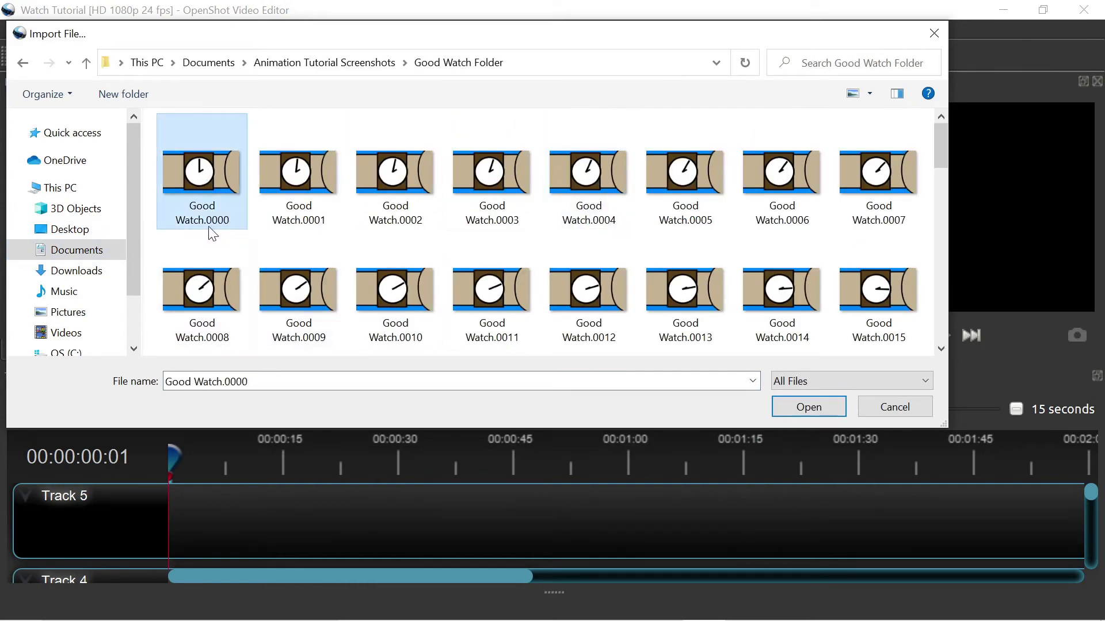
pyautogui.click(803, 408)
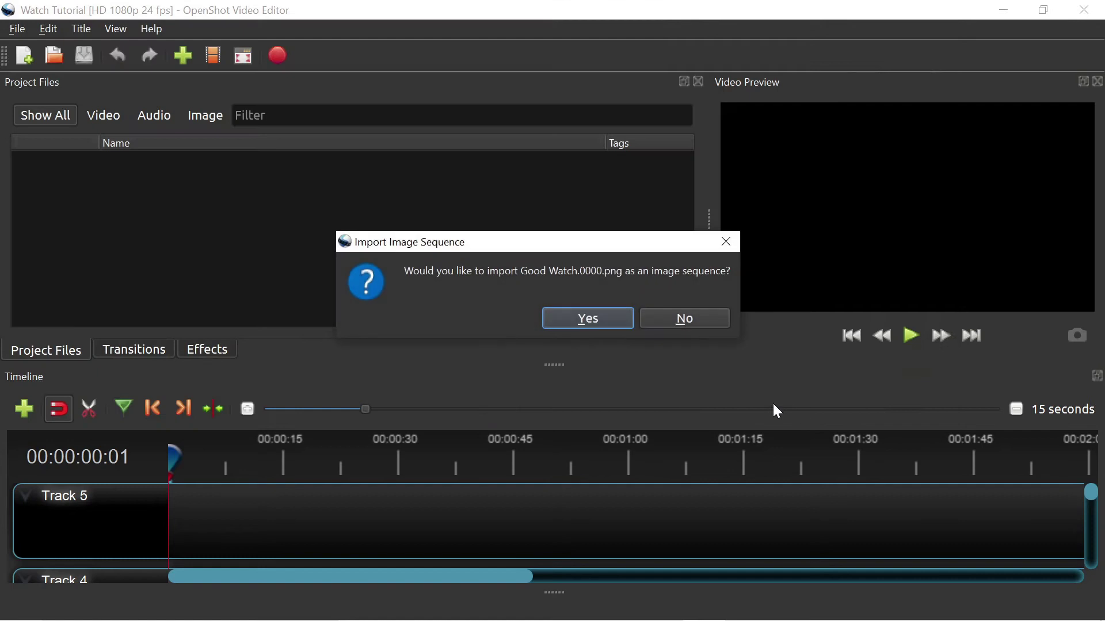
pyautogui.click(598, 319)
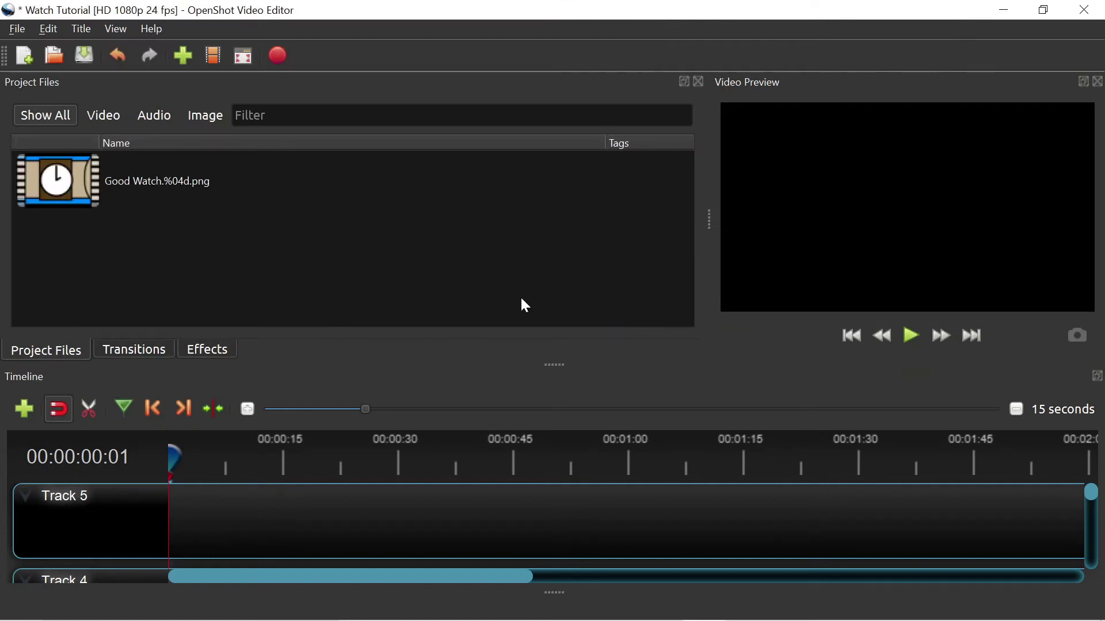
# Lower the Good Watch.%04d.png frame rate from 30 to 24 fps in File Properties.
pyautogui.rightClick(147, 197)
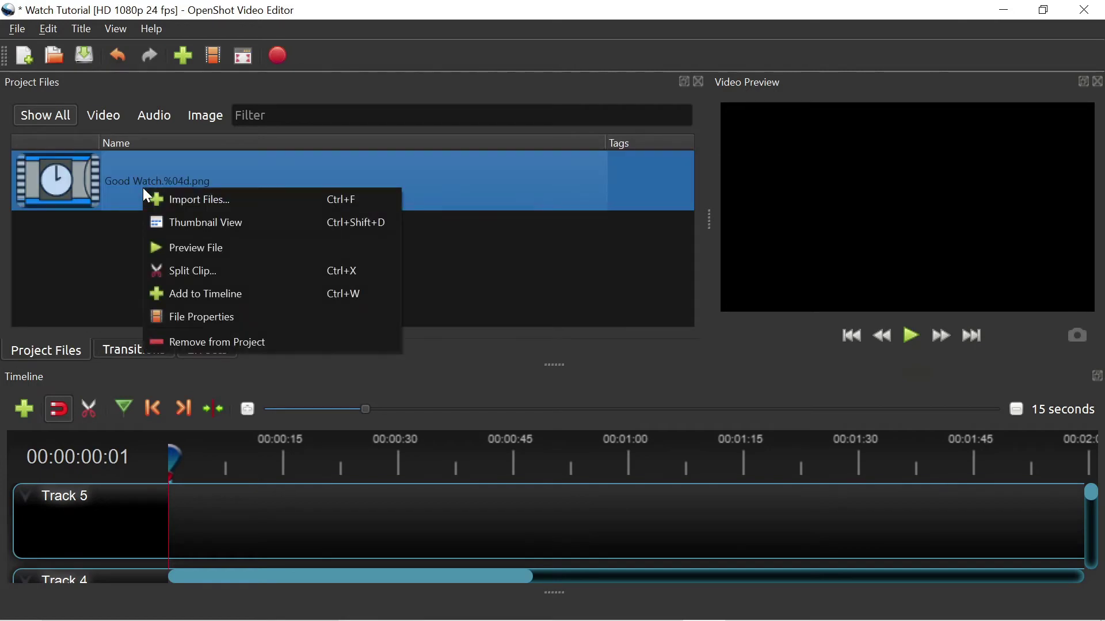
pyautogui.click(191, 315)
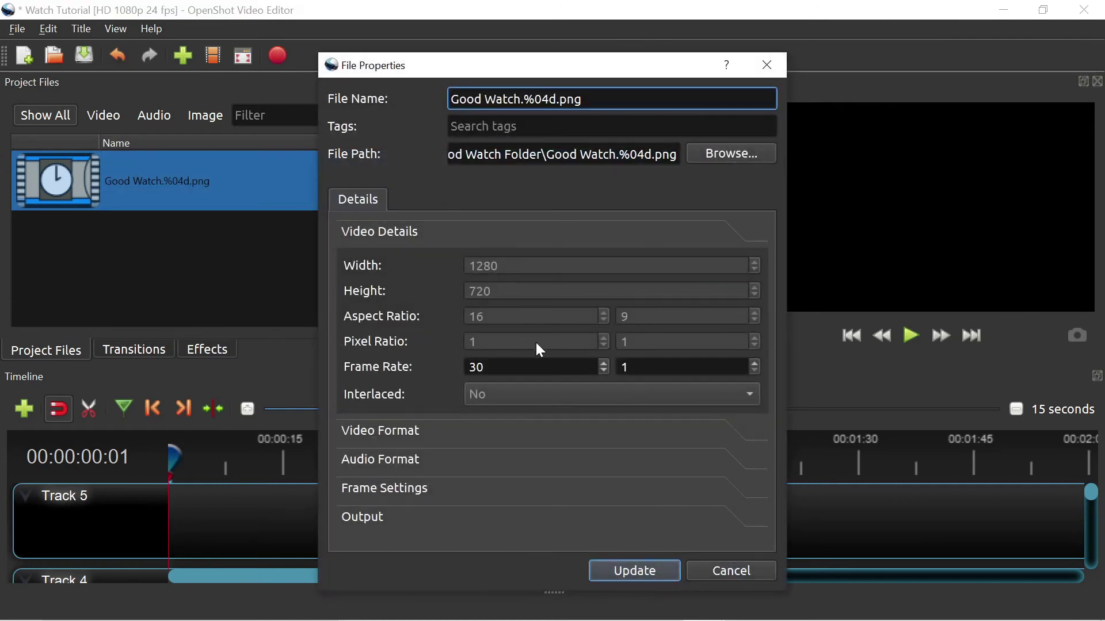
pyautogui.click(605, 371)
pyautogui.click(604, 371)
pyautogui.click(604, 371)
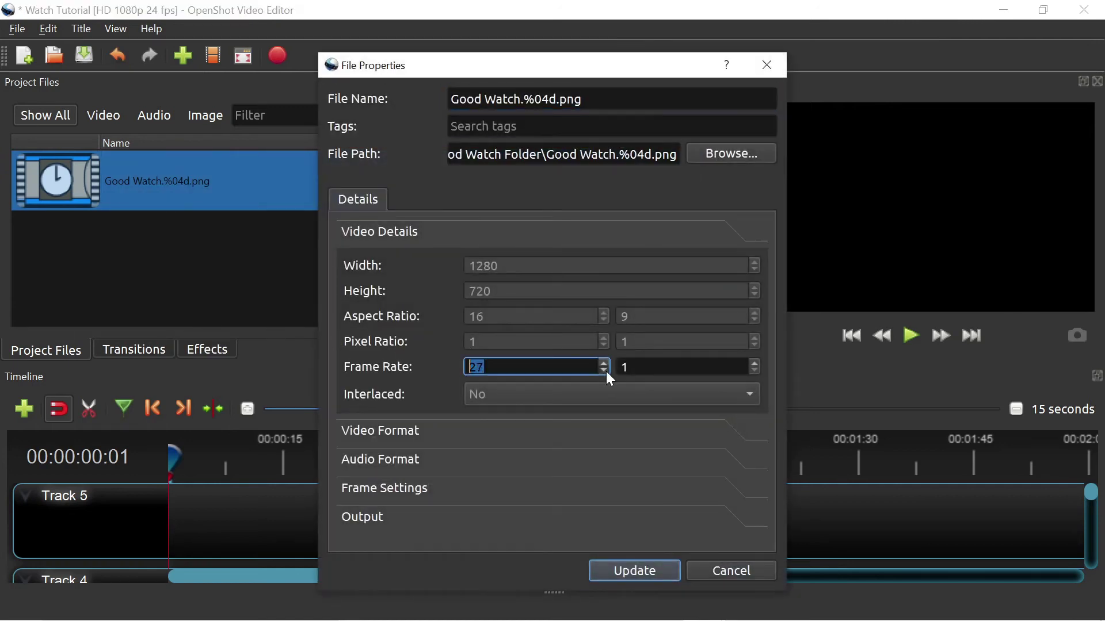
pyautogui.click(604, 372)
pyautogui.click(604, 371)
pyautogui.click(604, 371)
pyautogui.click(635, 571)
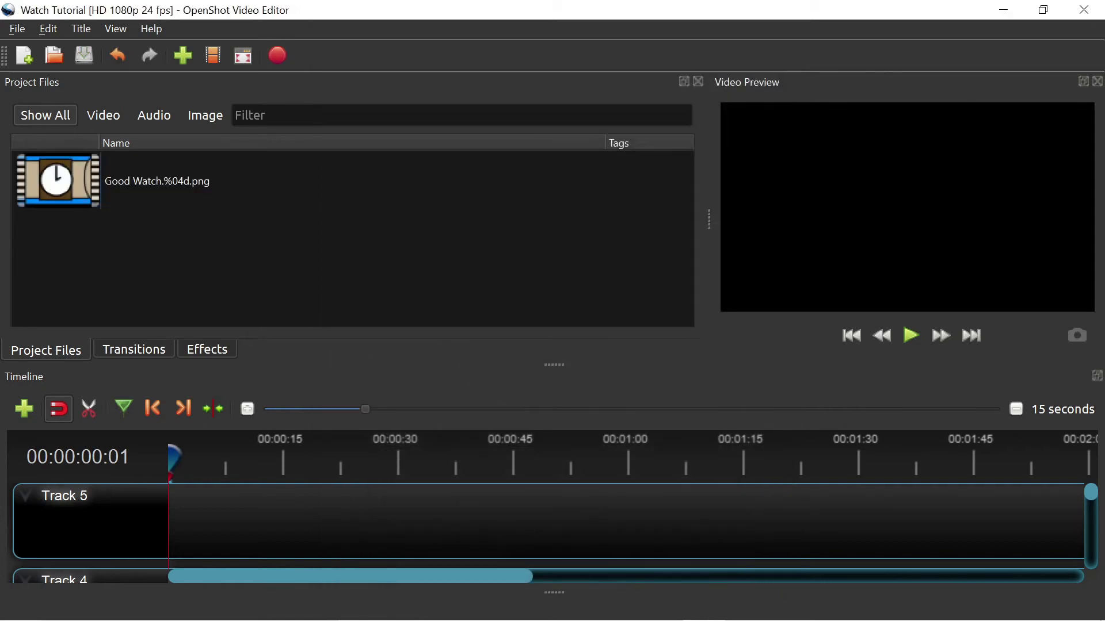
# Put the Good Watch sequence at the start of Track 5 and scrub to preview it.
pyautogui.moveTo(123, 180); pyautogui.dragTo(161, 502)
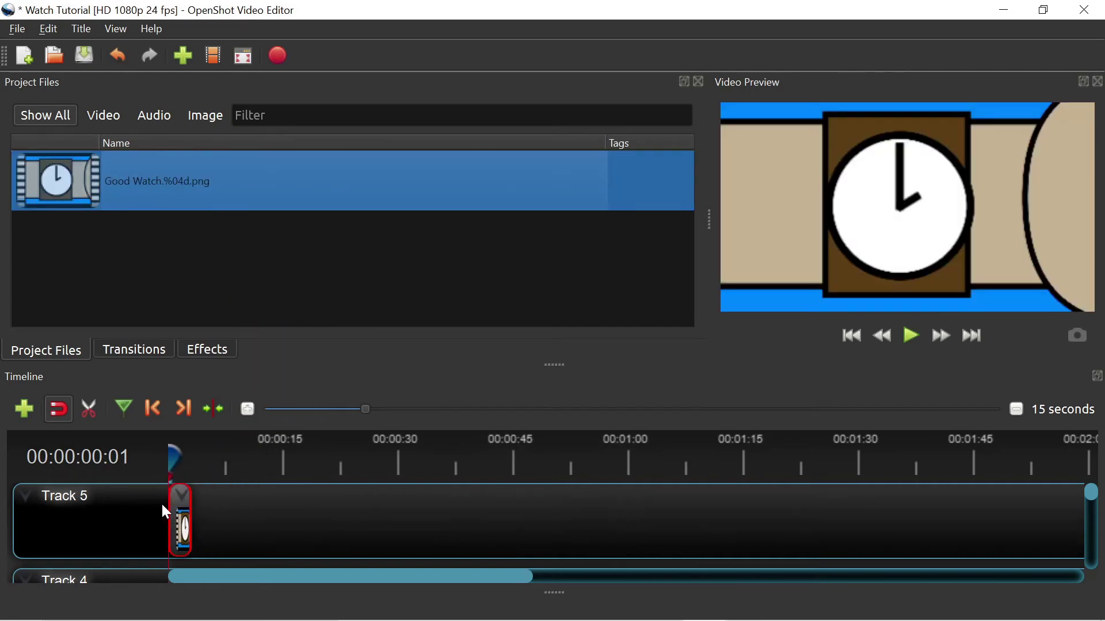
pyautogui.moveTo(182, 458); pyautogui.dragTo(189, 458)
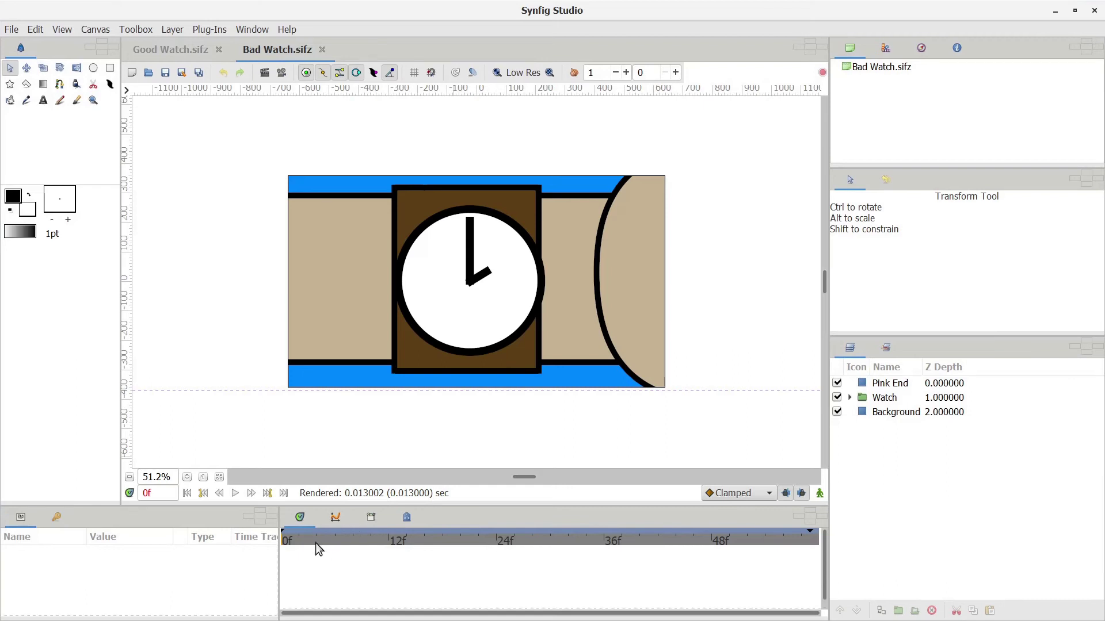
# Scrub the Bad Watch timeline to its all-pink 60f end frame, then return to Good Watch.sifz.
pyautogui.moveTo(300, 535); pyautogui.dragTo(775, 540)
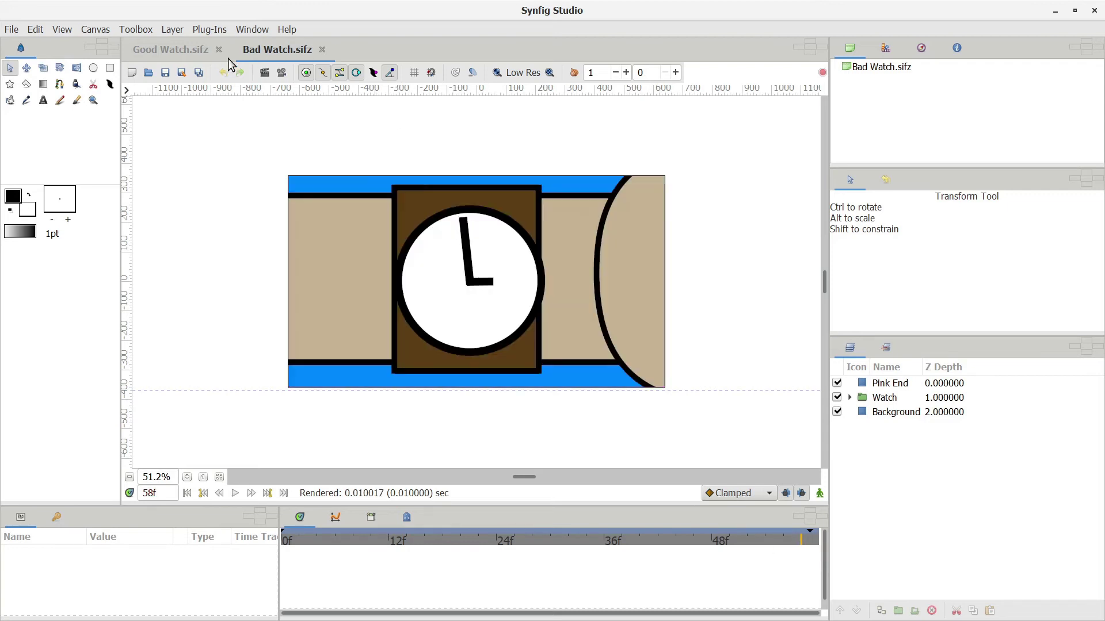
pyautogui.click(175, 50)
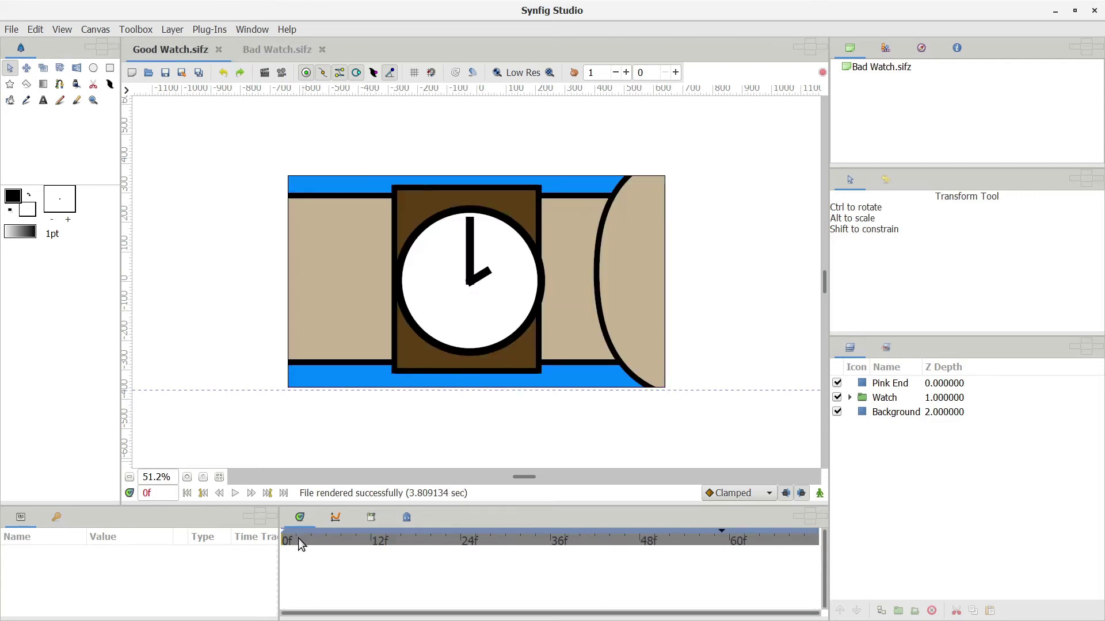
pyautogui.moveTo(285, 537); pyautogui.dragTo(726, 541)
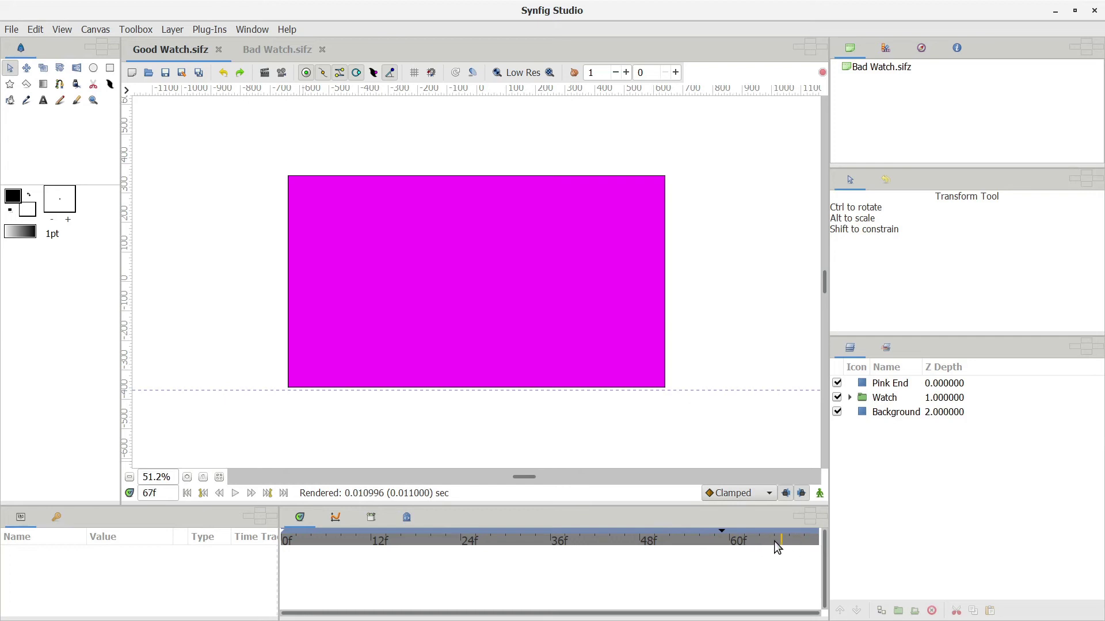
pyautogui.moveTo(746, 539); pyautogui.dragTo(794, 540)
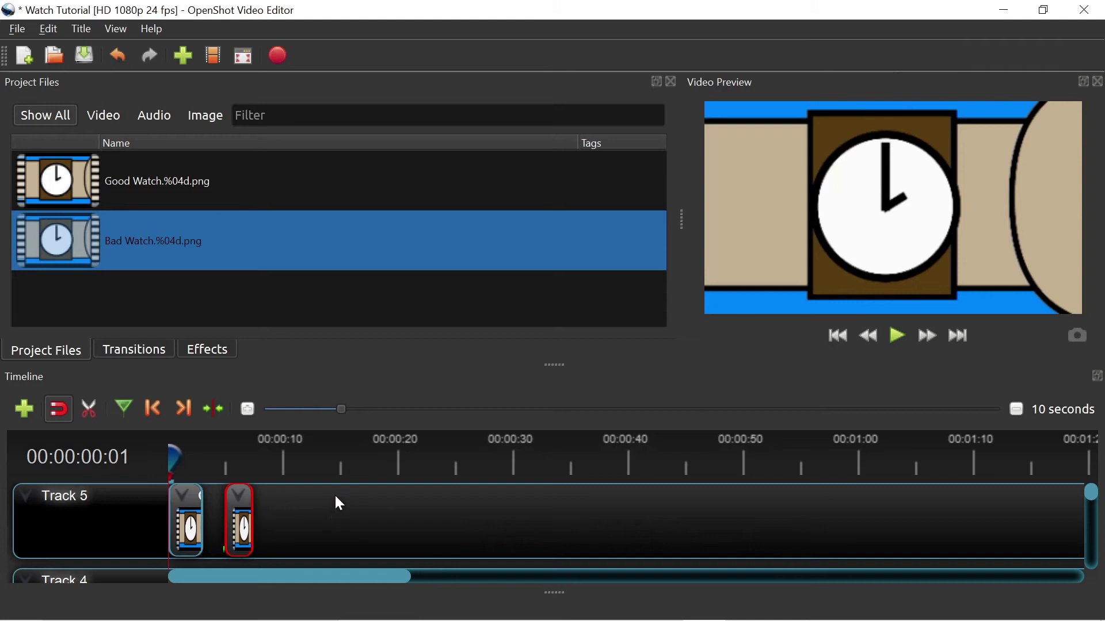
# Zoom the timeline to 1 second, slide Bad Watch left behind Good Watch on Track 5, and preview.
pyautogui.click(248, 410)
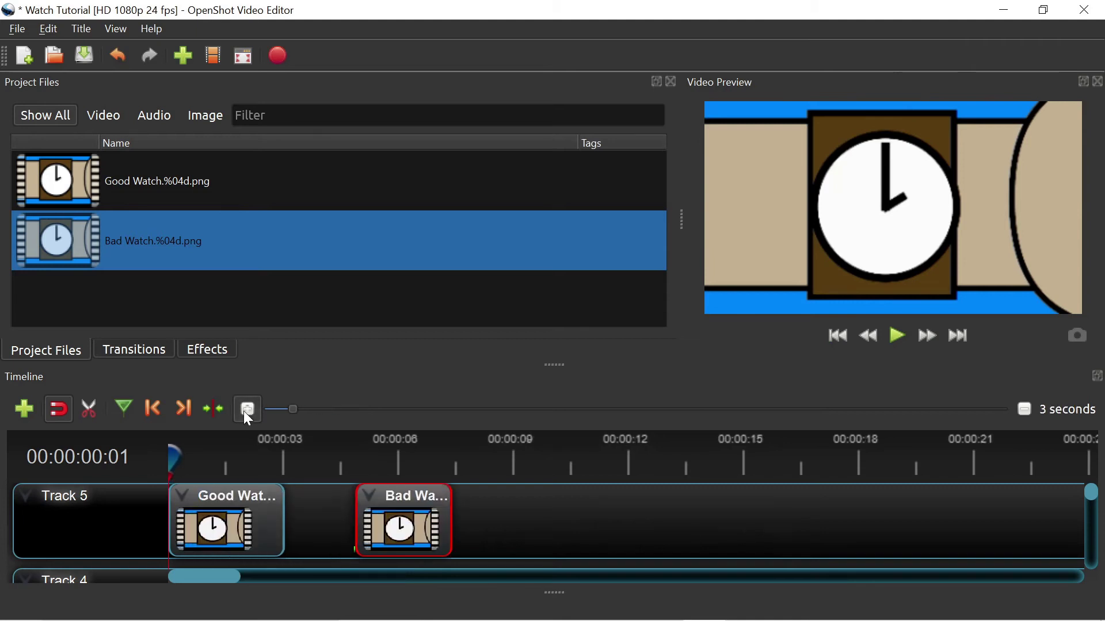
pyautogui.moveTo(896, 529); pyautogui.dragTo(714, 525)
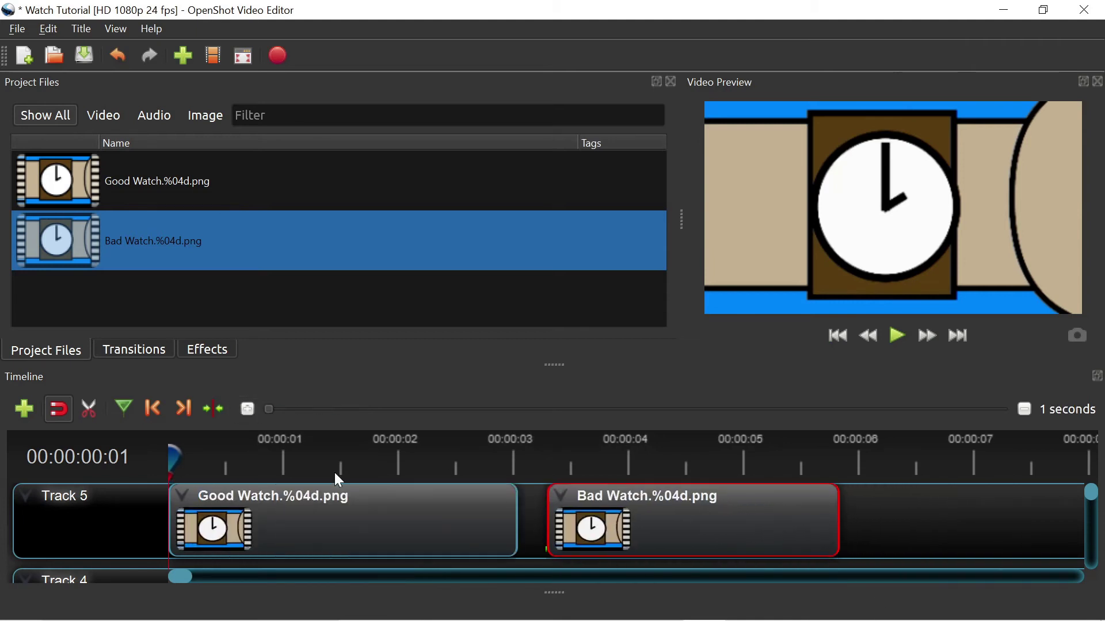
pyautogui.click(181, 455)
pyautogui.moveTo(181, 455)
pyautogui.mouseDown()
pyautogui.moveTo(649, 456)
pyautogui.moveTo(872, 477)
pyautogui.moveTo(165, 460)
pyautogui.mouseUp()
# Scrub the Good Watch clip into its pink frames, then back to 00:00:02:11.
pyautogui.click(314, 515)
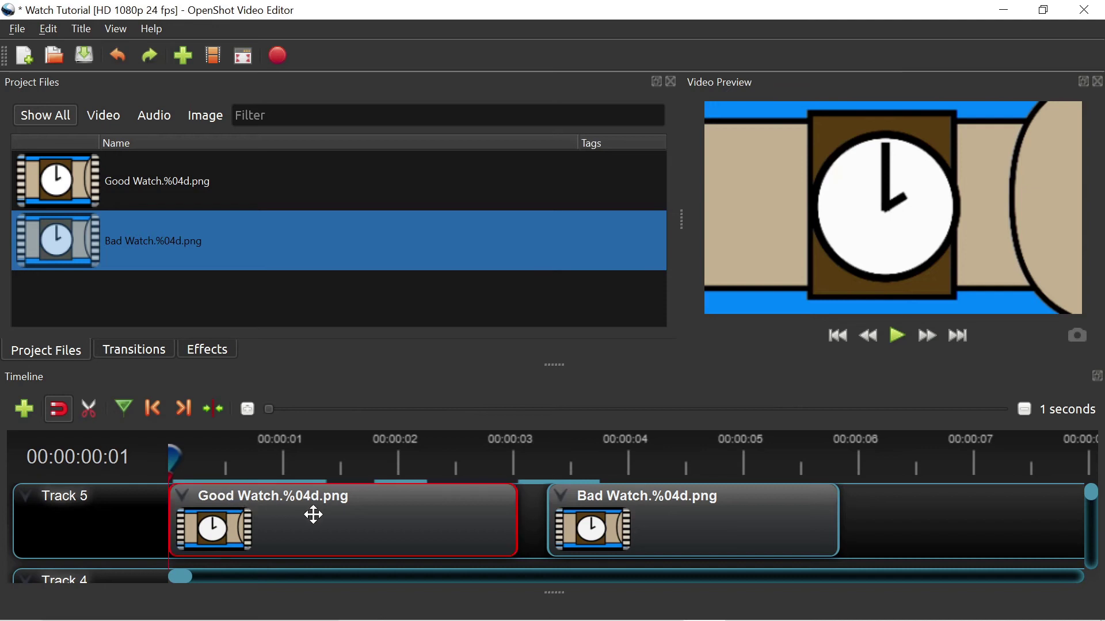
pyautogui.moveTo(169, 453); pyautogui.dragTo(454, 453)
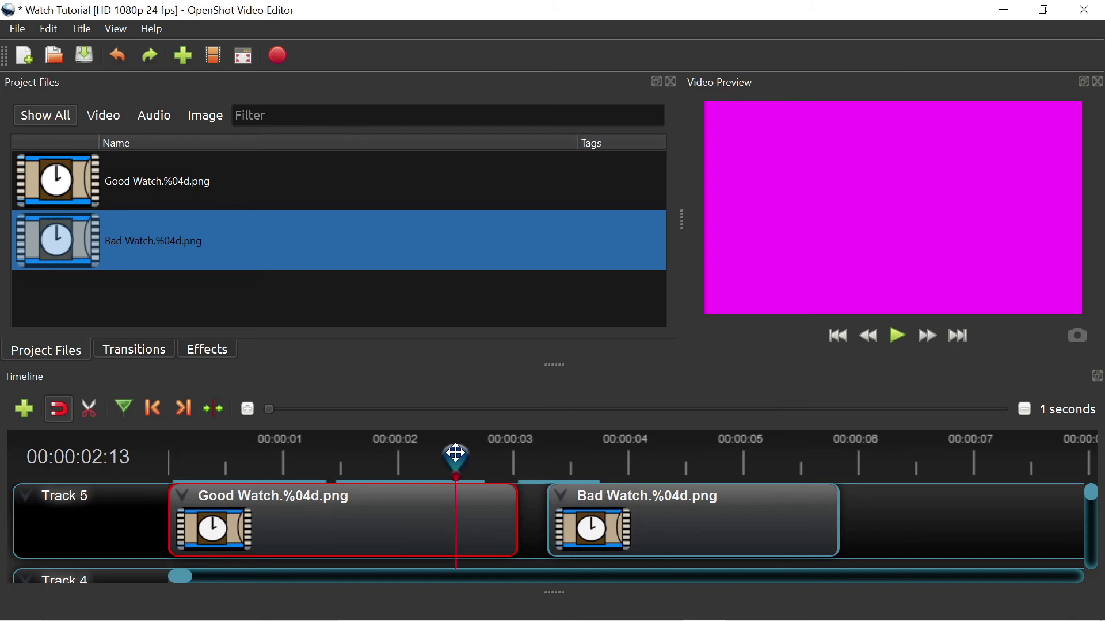
pyautogui.moveTo(456, 453); pyautogui.dragTo(451, 453)
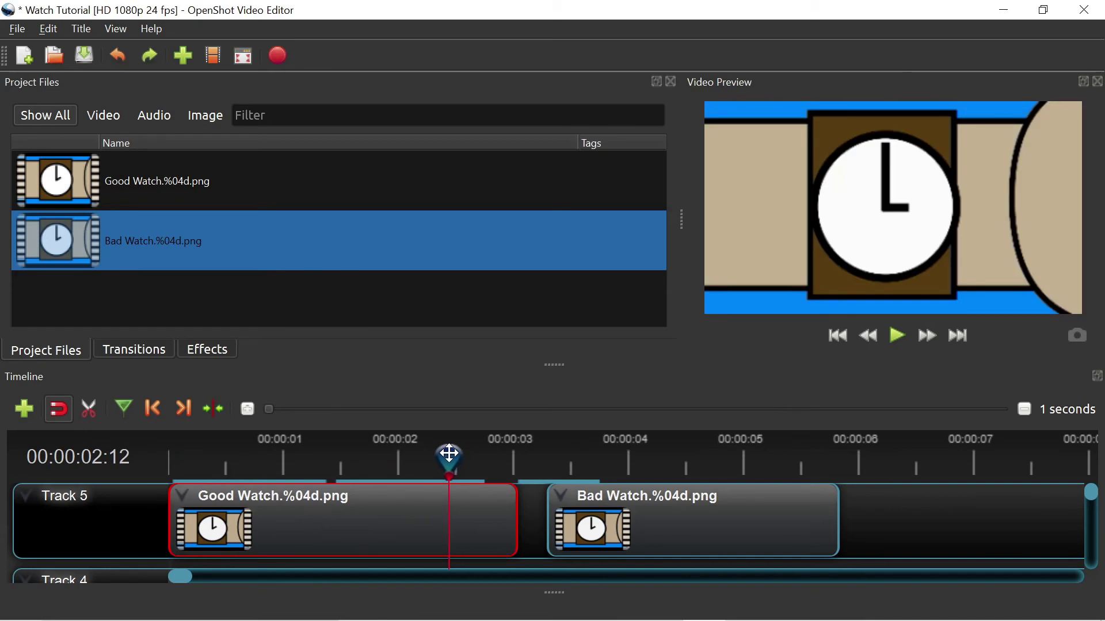
pyautogui.moveTo(450, 453); pyautogui.dragTo(447, 454)
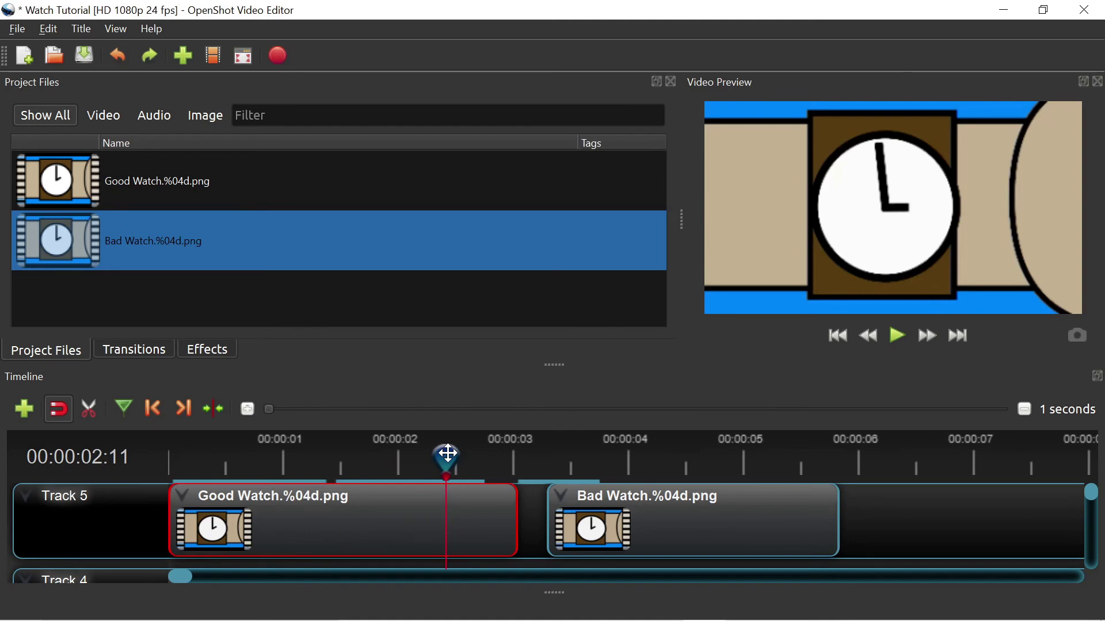
# Slice the Good Watch clip at 00:00:02:11, keeping the left side, and scrub back to review.
pyautogui.rightClick(468, 510)
pyautogui.moveTo(530, 408)
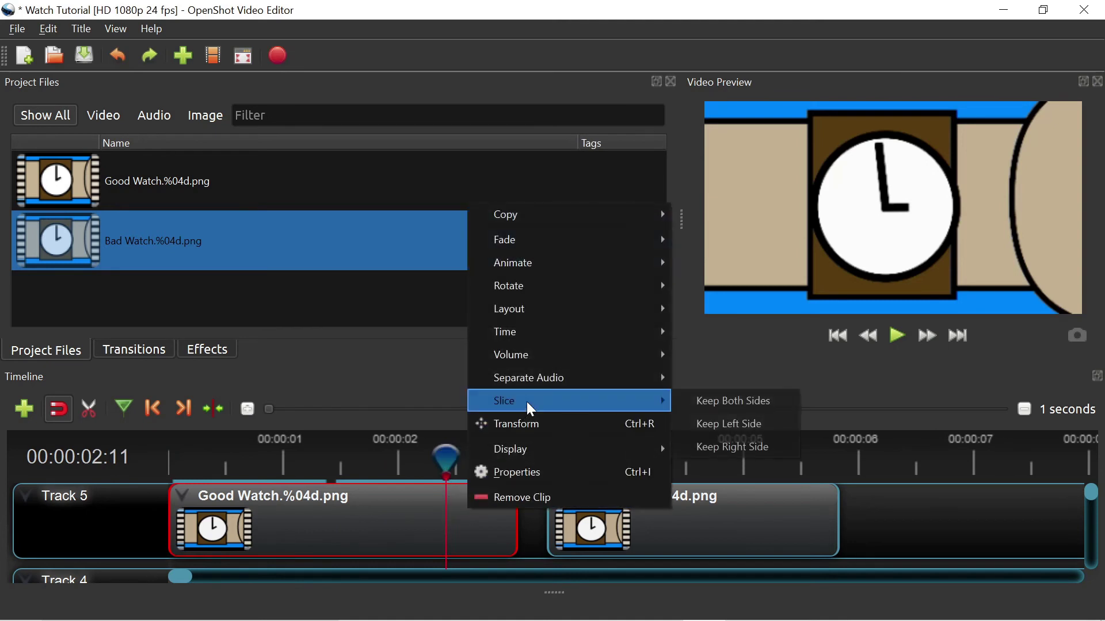
pyautogui.click(727, 440)
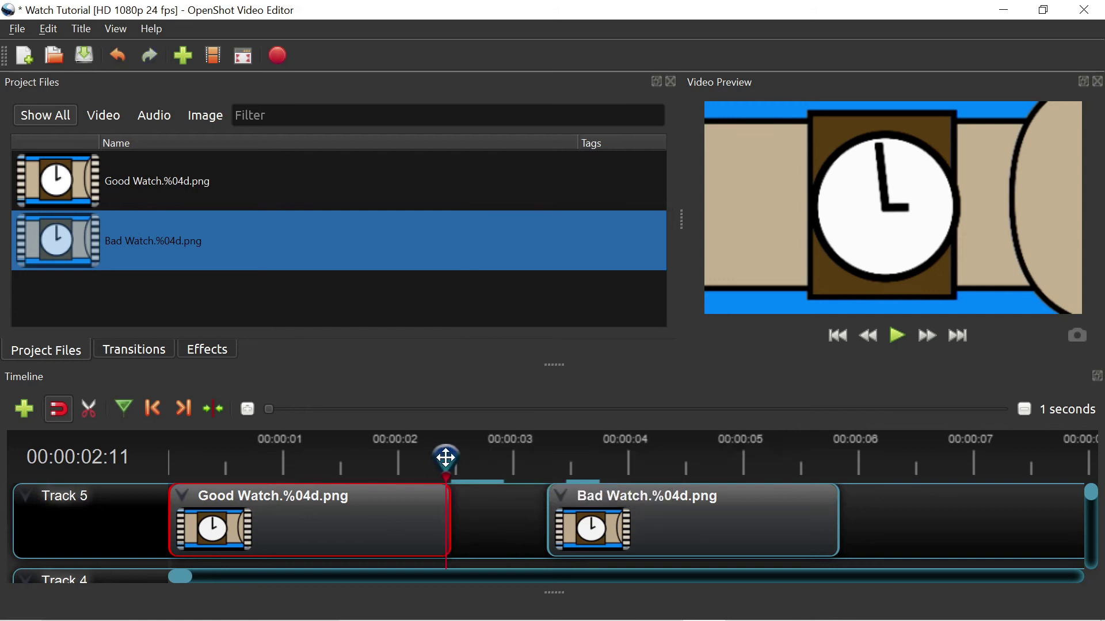
pyautogui.moveTo(446, 458)
pyautogui.mouseDown()
pyautogui.moveTo(196, 463)
pyautogui.moveTo(452, 459)
pyautogui.mouseUp()
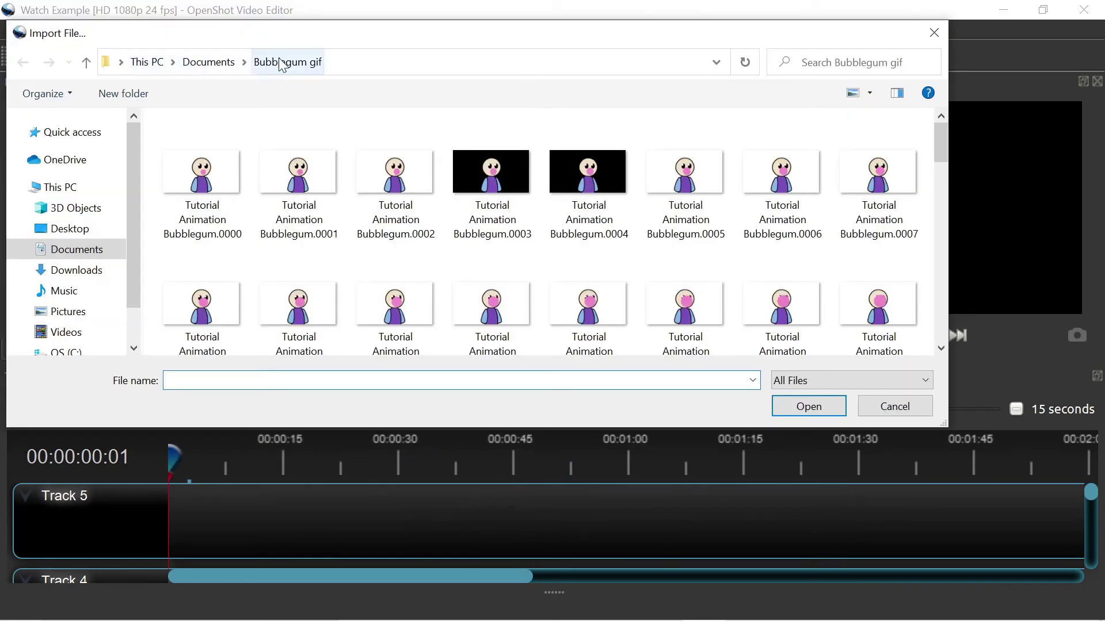
# Import Bubblegum.0000 from the Bubblegum gif folder as an image sequence.
pyautogui.click(217, 70)
pyautogui.doubleClick(568, 217)
pyautogui.click(202, 167)
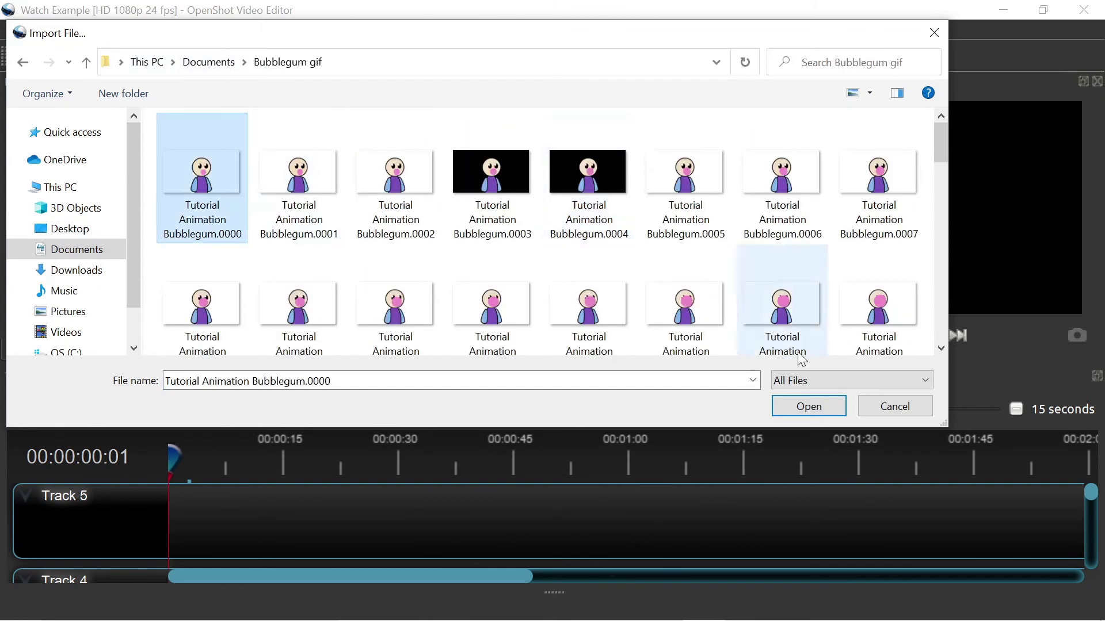
pyautogui.click(809, 406)
pyautogui.click(654, 315)
# Change the Bubblegum sequence's frame rate in File Properties and place it at Track 5's start.
pyautogui.rightClick(222, 181)
pyautogui.click(274, 310)
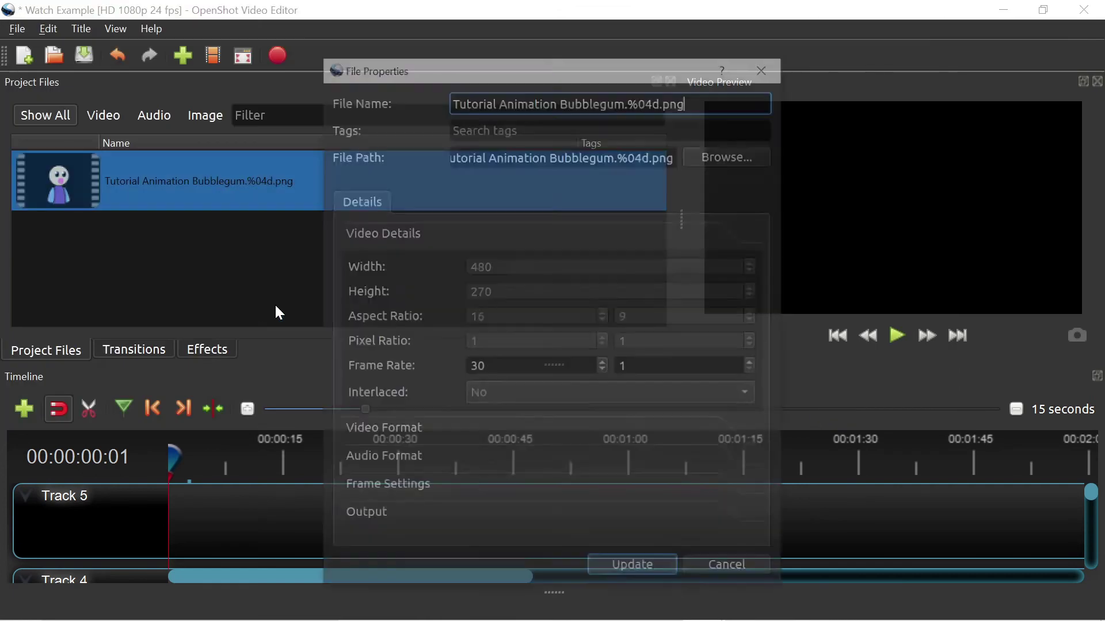
pyautogui.click(603, 371)
pyautogui.click(603, 371)
pyautogui.click(639, 569)
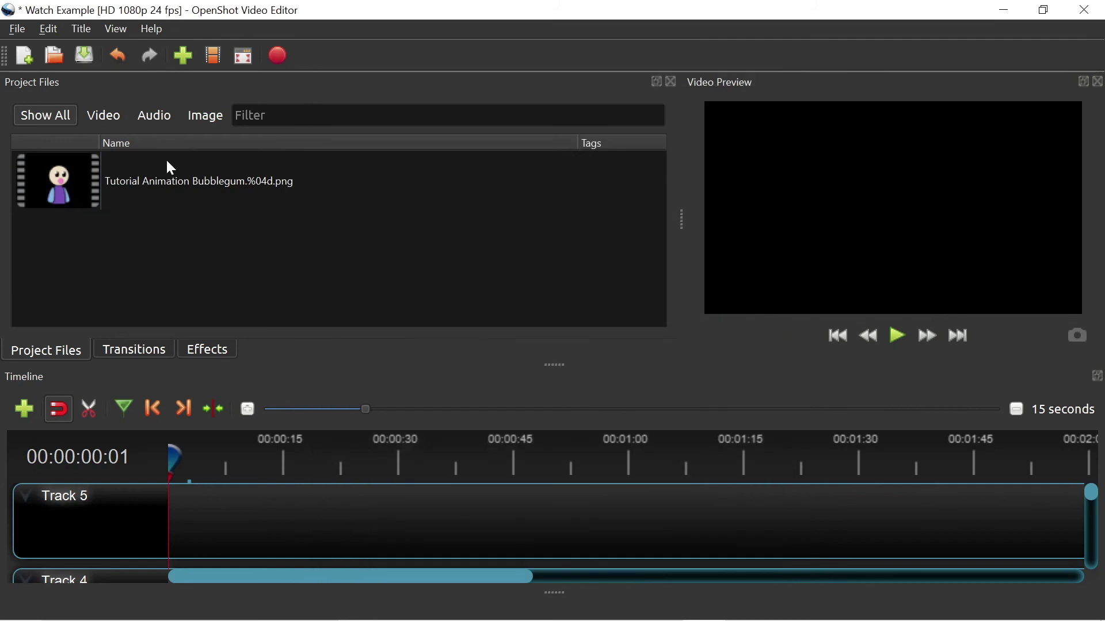
pyautogui.moveTo(168, 165); pyautogui.dragTo(196, 521)
pyautogui.moveTo(172, 456)
pyautogui.mouseDown()
pyautogui.moveTo(193, 456)
pyautogui.moveTo(154, 458)
pyautogui.mouseUp()
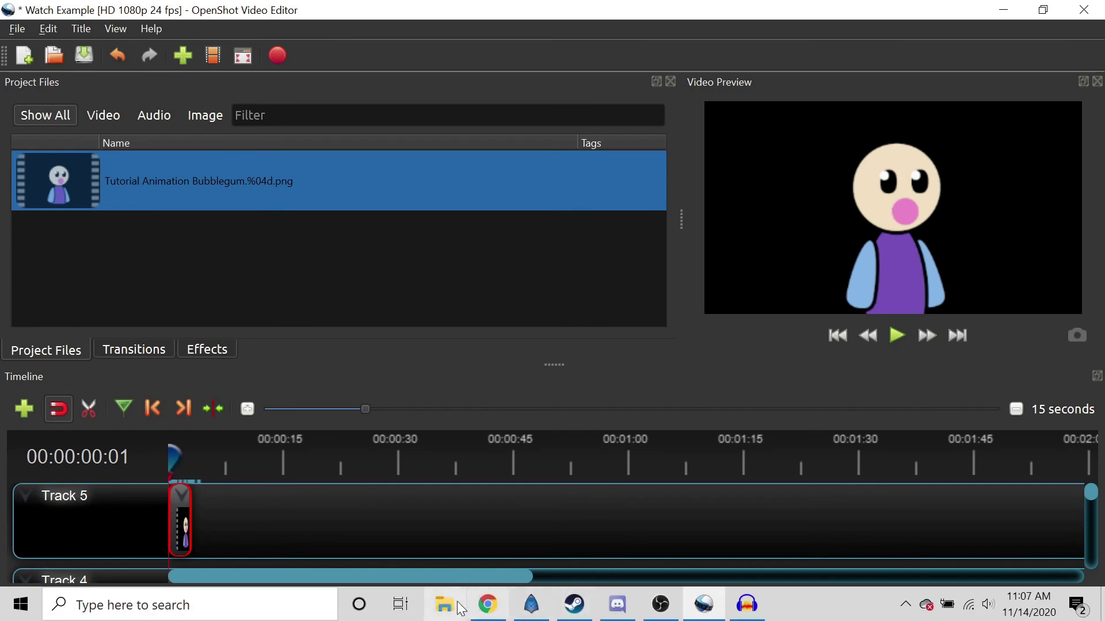
# Move the Bubblegum gif folder into Animation Tutorial Screenshots, then add another sequence copy to Track 5.
pyautogui.click(446, 604)
pyautogui.click(178, 286)
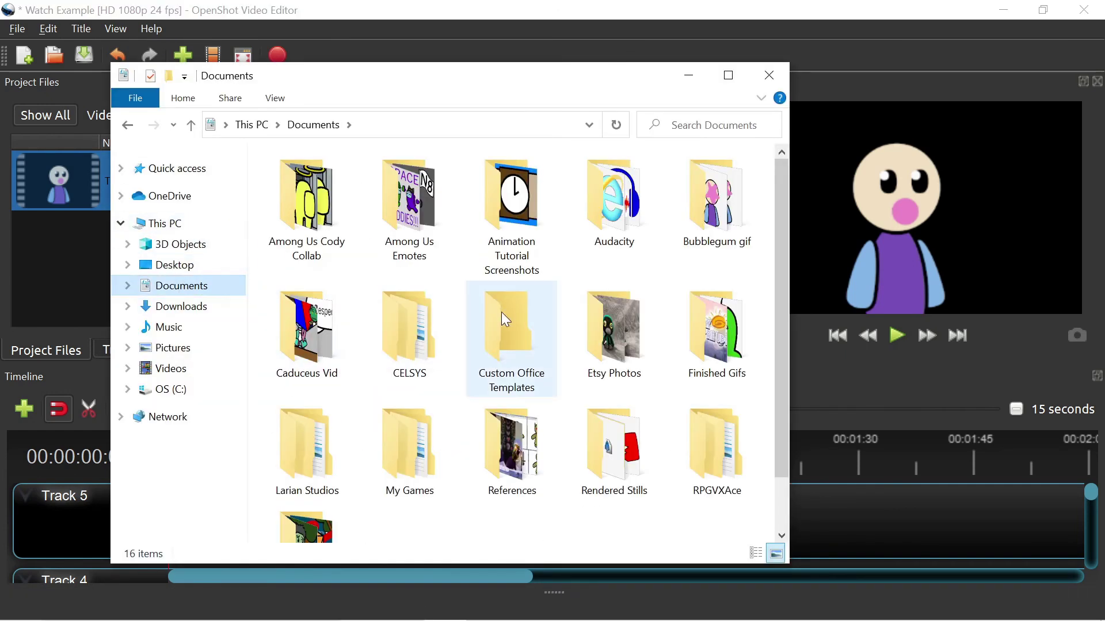
pyautogui.moveTo(716, 198); pyautogui.dragTo(516, 216)
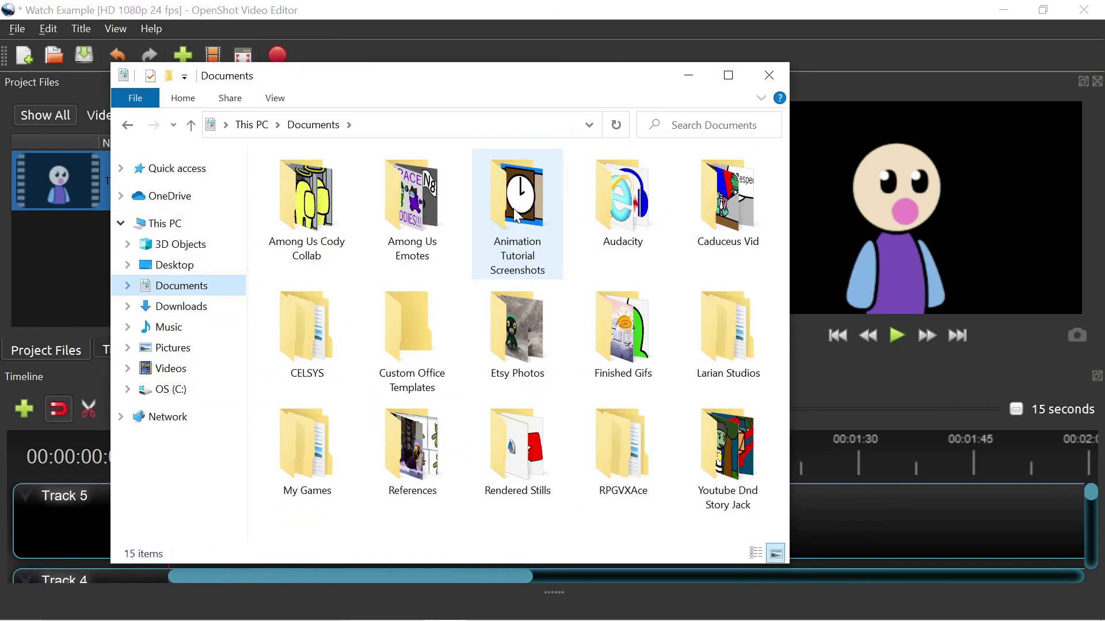
pyautogui.click(688, 75)
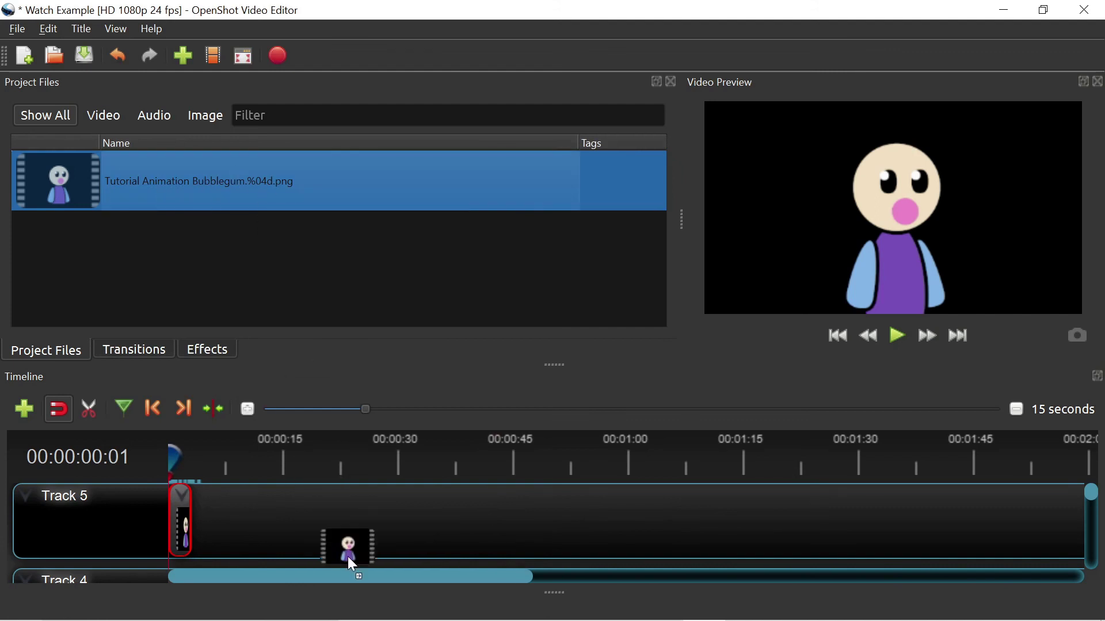
pyautogui.moveTo(352, 563); pyautogui.dragTo(350, 536)
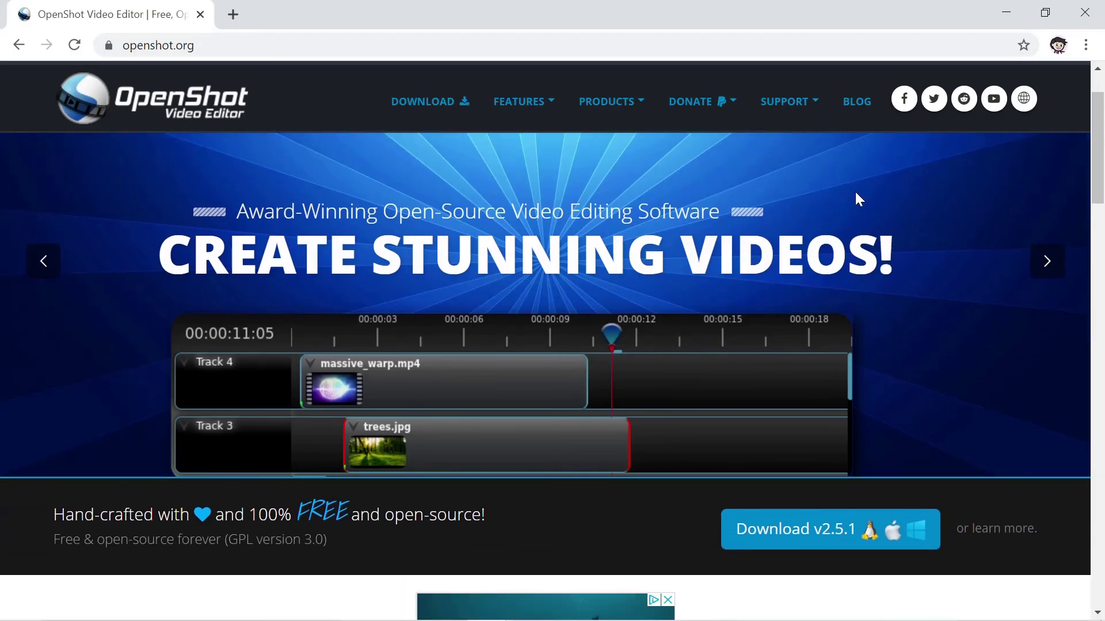
# Scroll down the openshot.org homepage to the Our Features section.
pyautogui.scroll(-3, 852, 194)
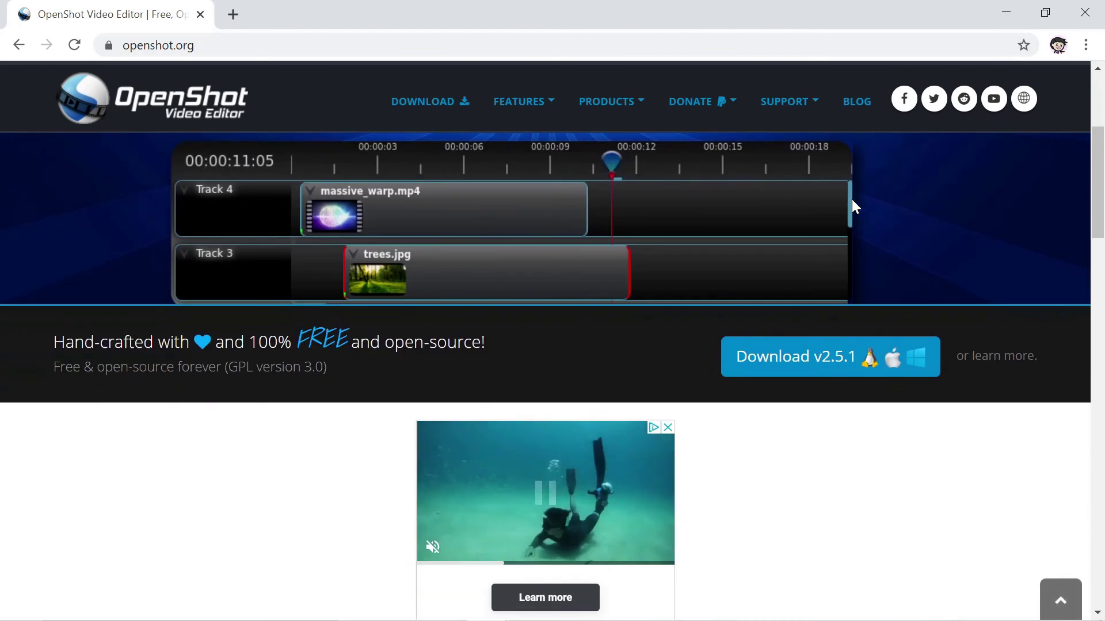
pyautogui.scroll(-7, 852, 200)
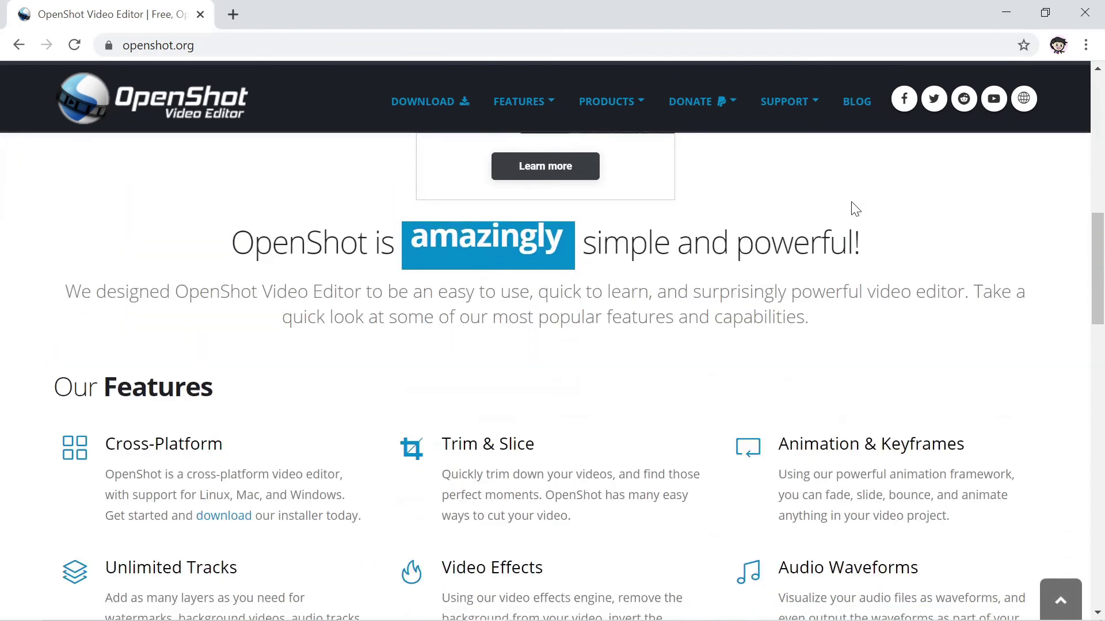
pyautogui.scroll(-2, 855, 209)
pyautogui.scroll(-2, 856, 209)
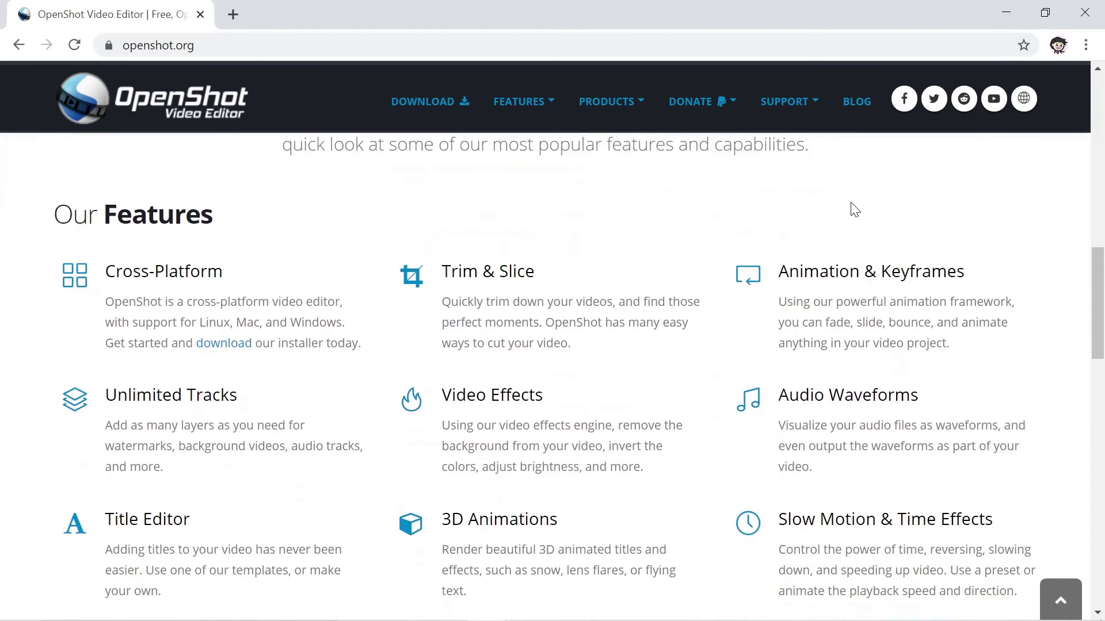
pyautogui.scroll(-1, 854, 209)
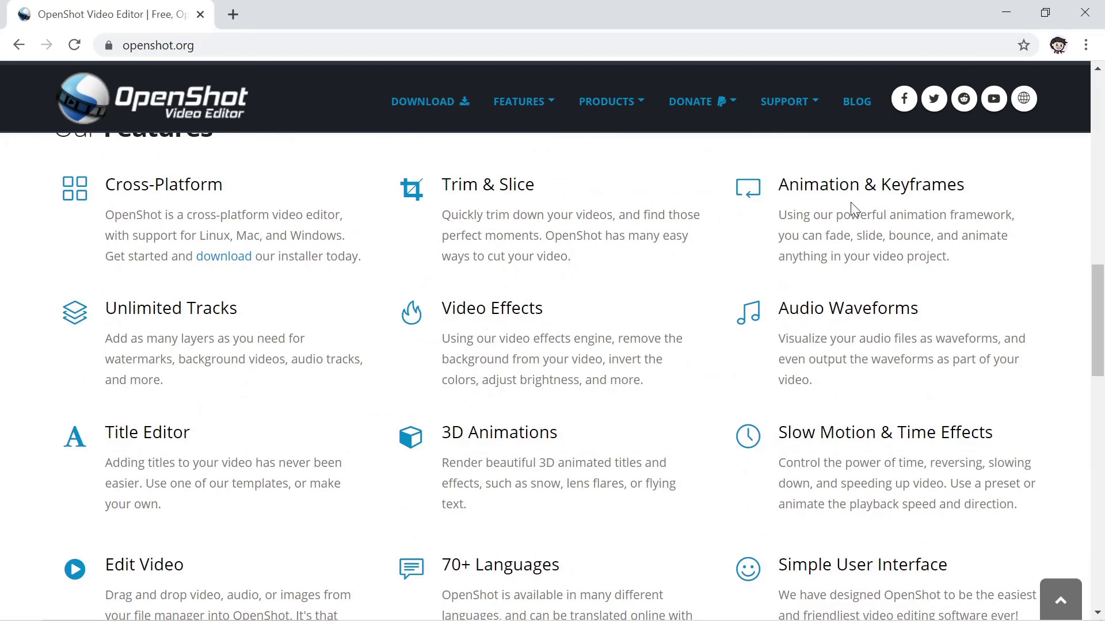
pyautogui.scroll(-1, 851, 203)
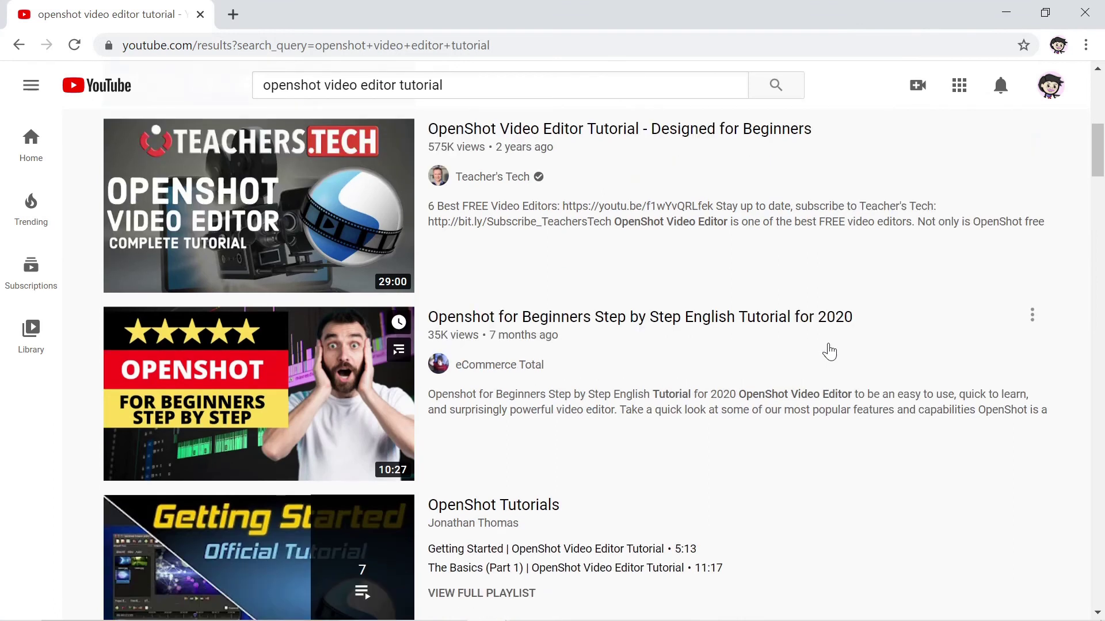
# Scroll through the 'openshot video editor tutorial' results to see beginner and official tutorials.
pyautogui.scroll(-1, 829, 351)
pyautogui.scroll(-2, 828, 351)
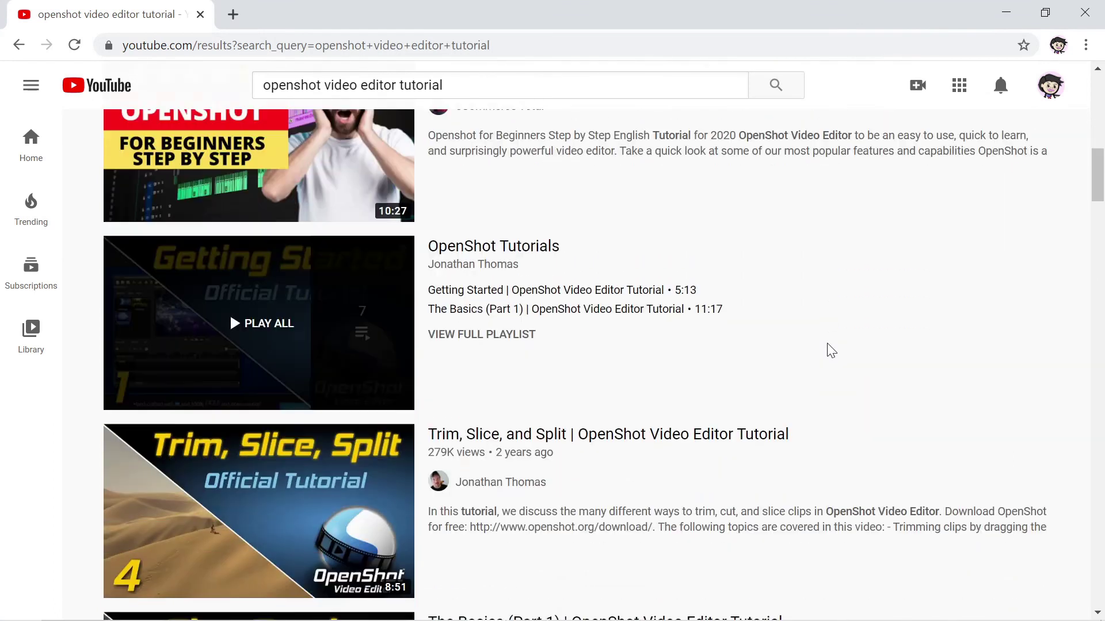
pyautogui.scroll(-2, 829, 351)
pyautogui.scroll(-2, 828, 351)
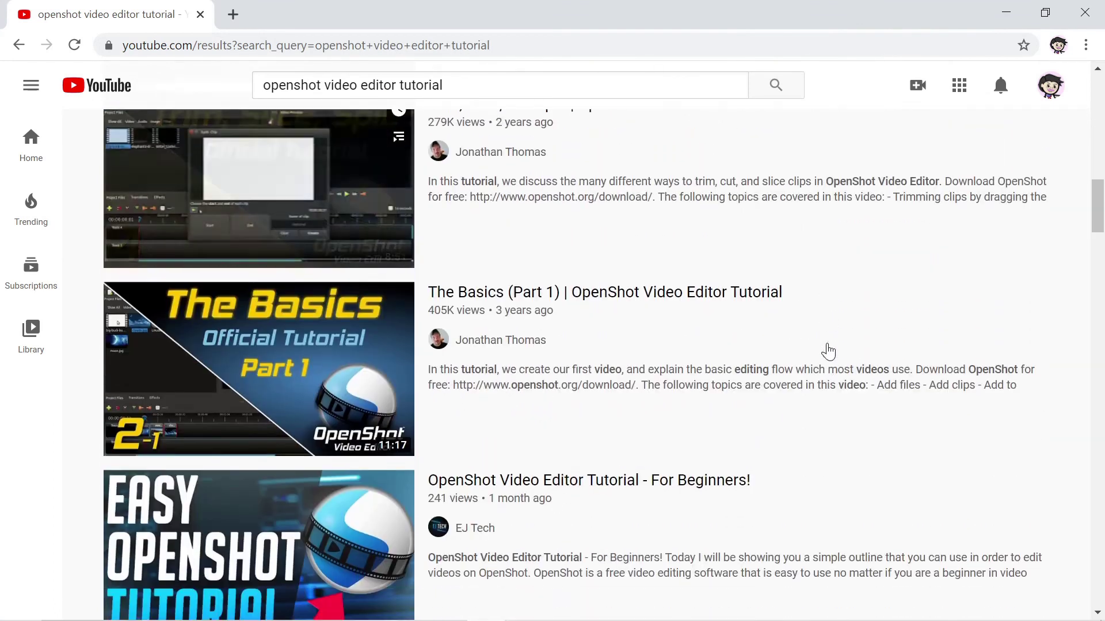
pyautogui.scroll(-2, 829, 352)
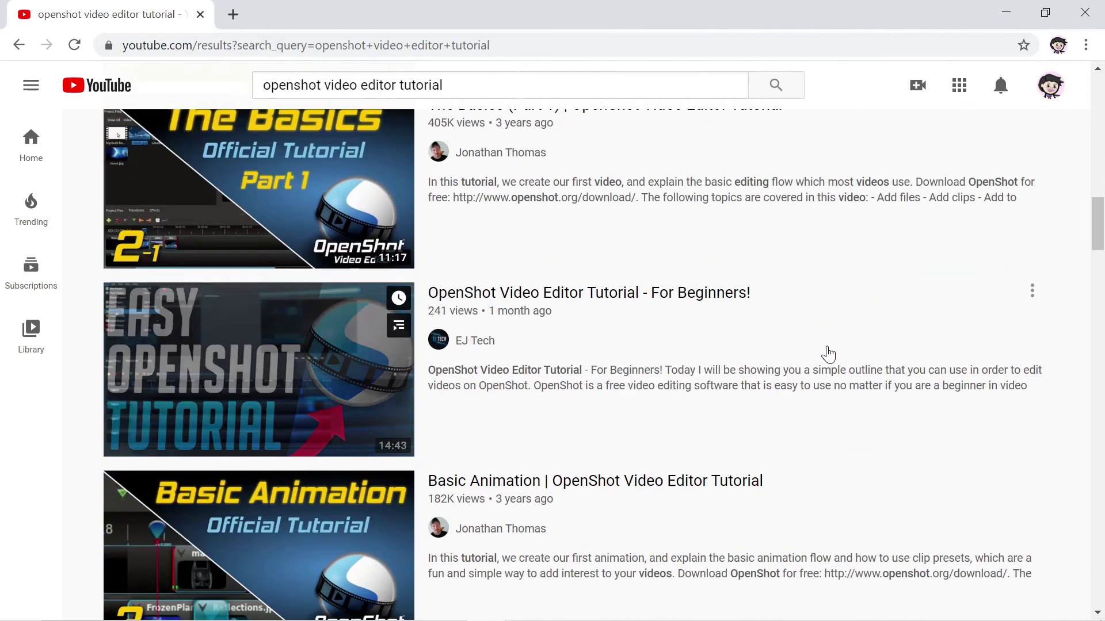
pyautogui.scroll(-4, 829, 354)
pyautogui.scroll(-3, 828, 354)
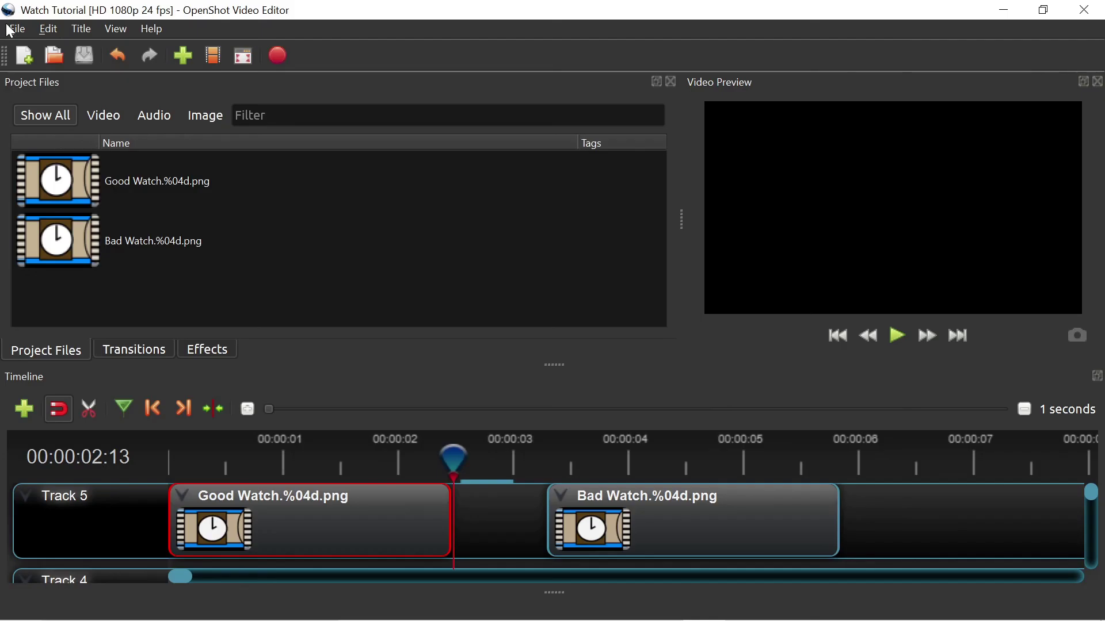
# Open Export Video and set the destination folder to Documents > Animation Tutorial Screenshots.
pyautogui.click(14, 29)
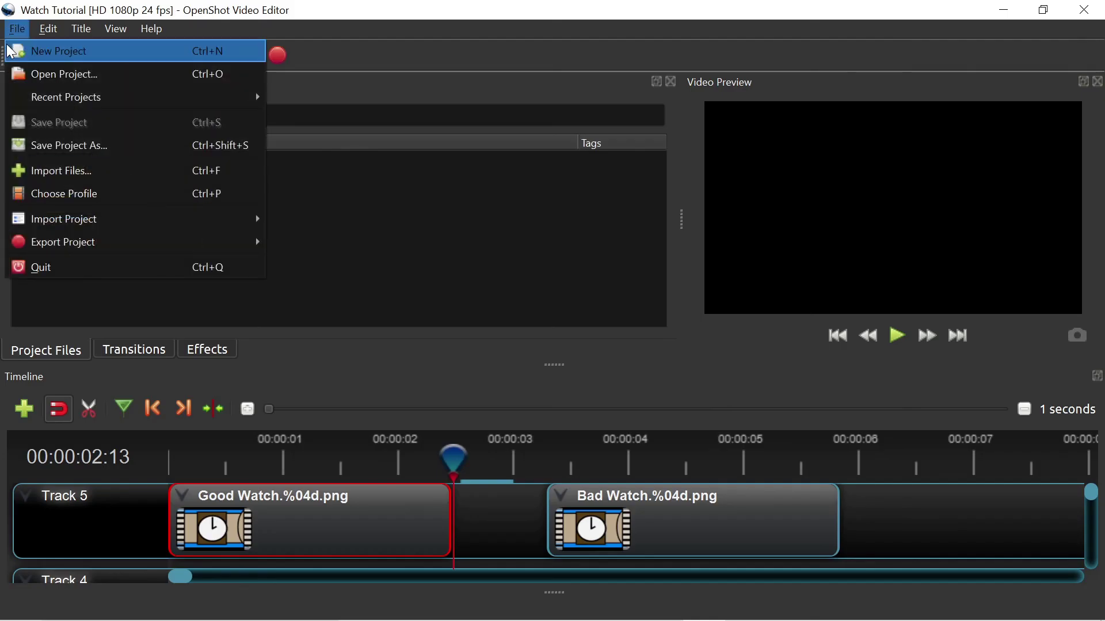
pyautogui.moveTo(68, 249)
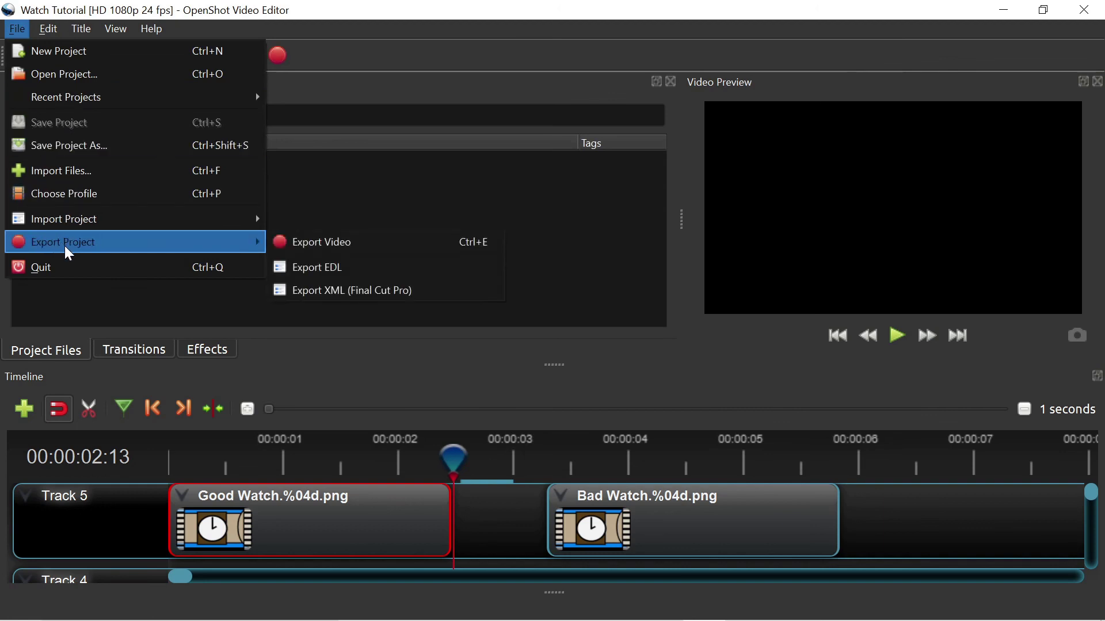
pyautogui.click(320, 243)
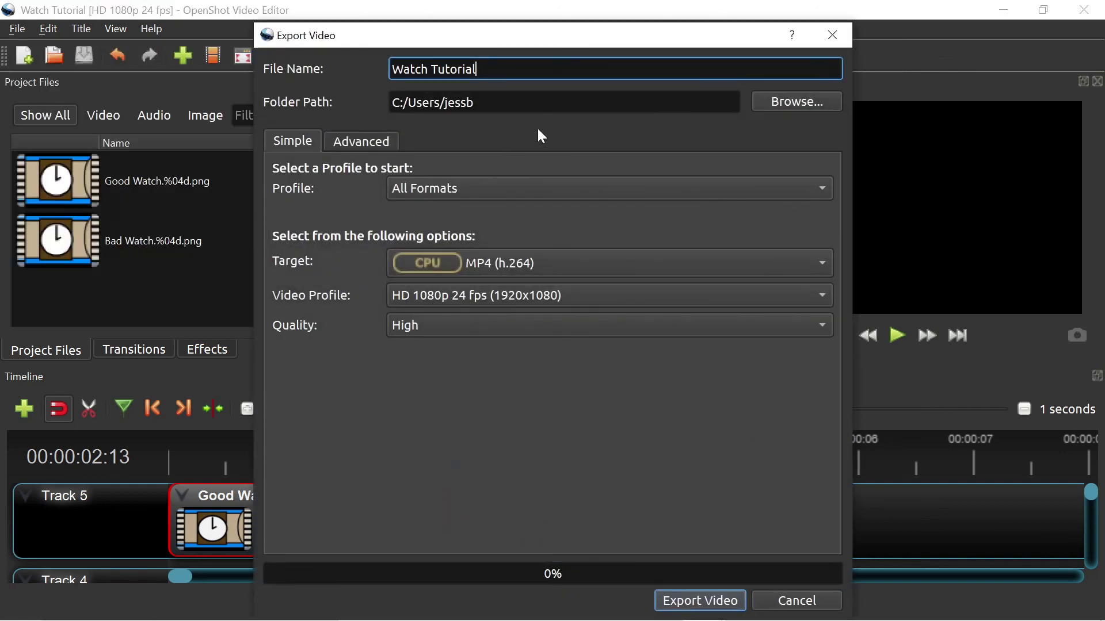
pyautogui.click(785, 109)
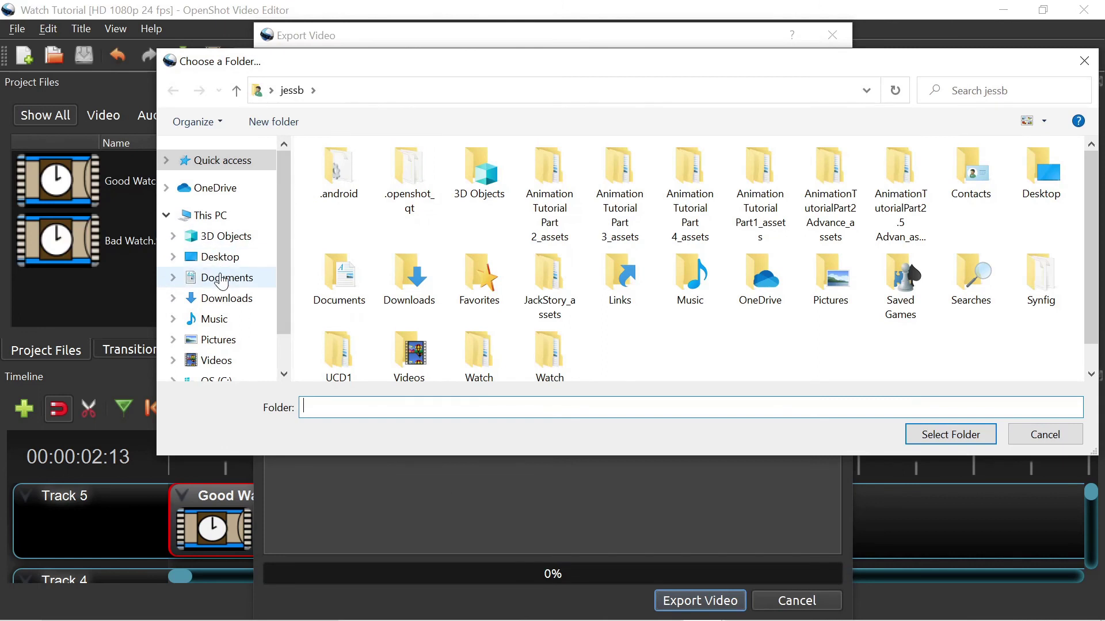
pyautogui.click(224, 278)
pyautogui.doubleClick(546, 195)
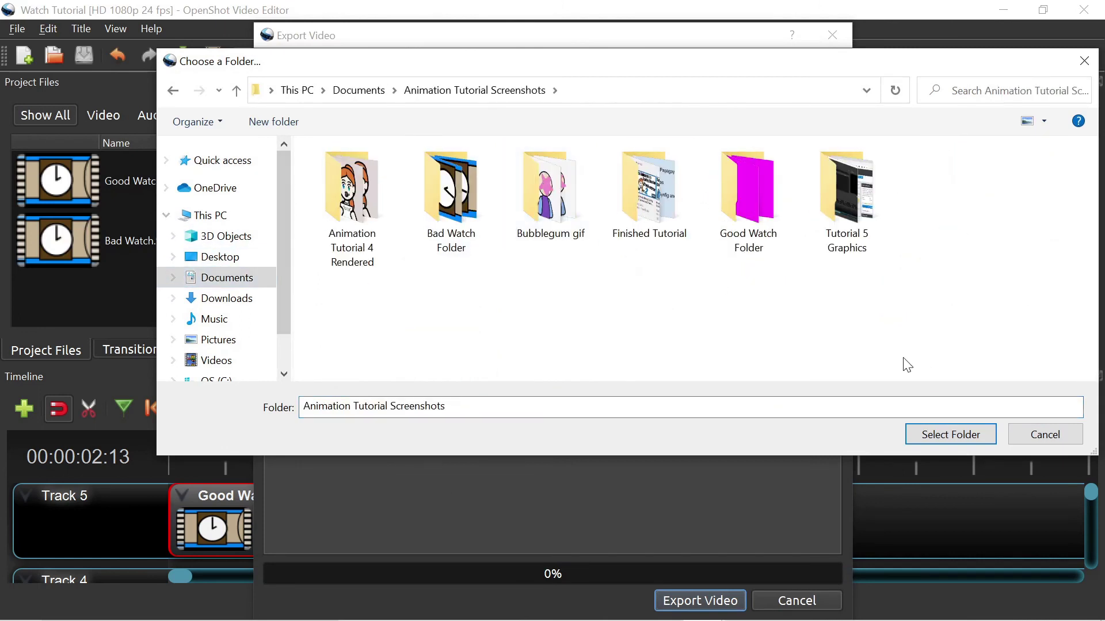
pyautogui.click(933, 439)
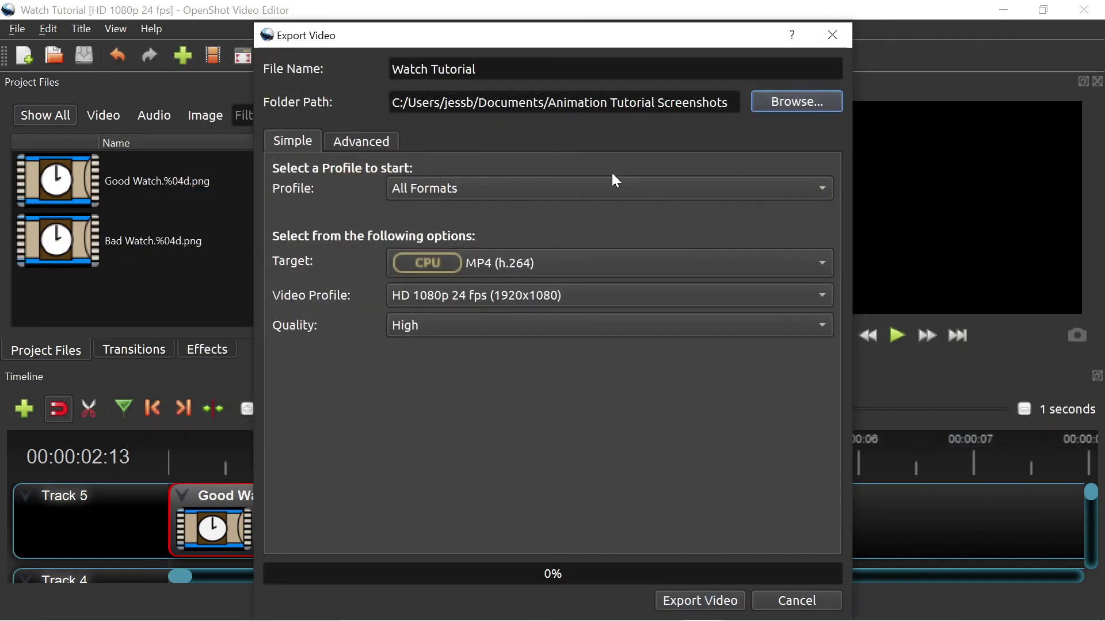
# Set the video profile to HD 1080p 24 fps and the quality to High.
pyautogui.click(465, 295)
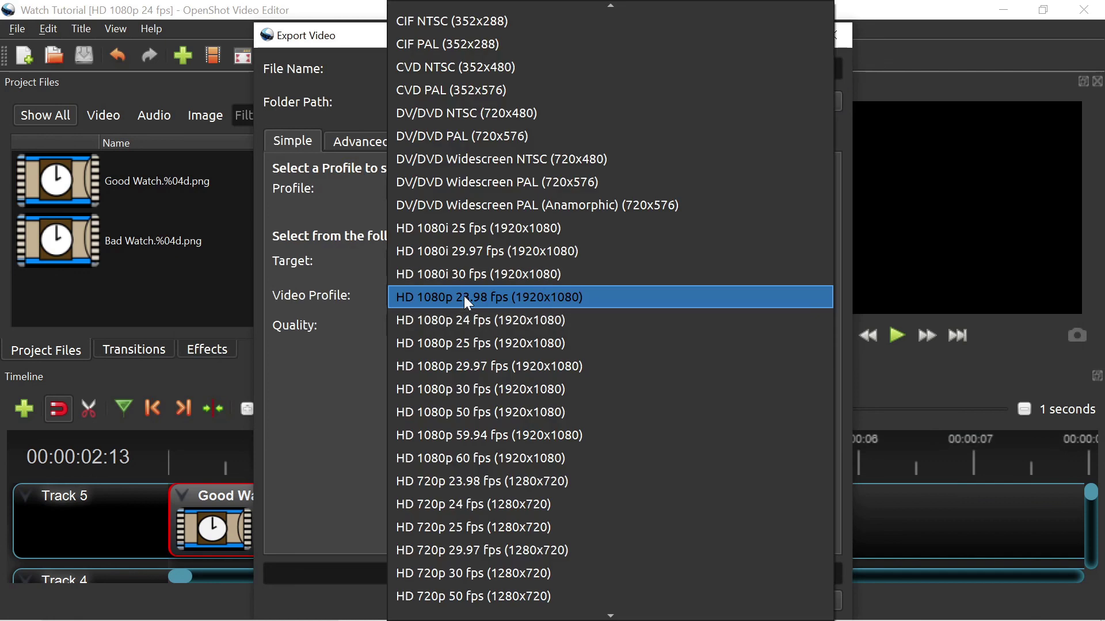
pyautogui.click(464, 320)
pyautogui.click(461, 322)
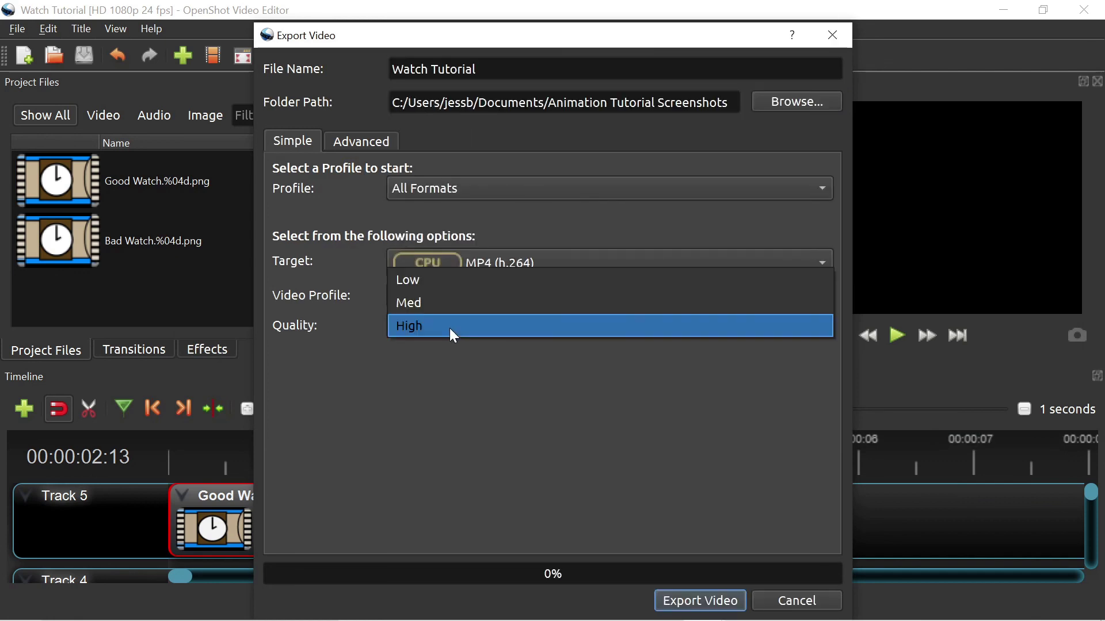
pyautogui.click(452, 335)
# Start rendering the Watch Tutorial MP4 export.
pyautogui.click(716, 601)
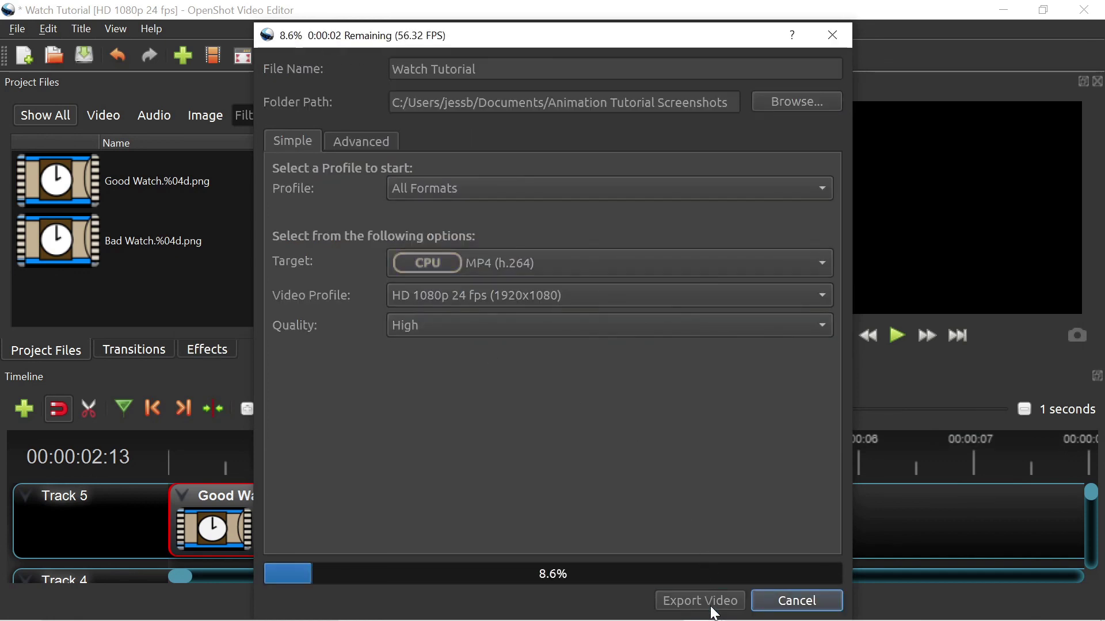